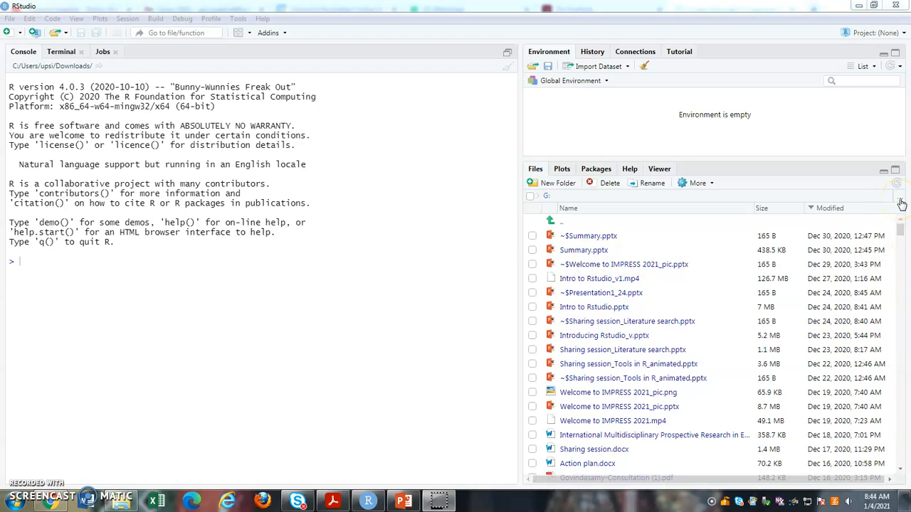
# - Browse to the F test folder inside Demo on Removable Disk (G:) and set it as the working directory
pyautogui.click(898, 198)
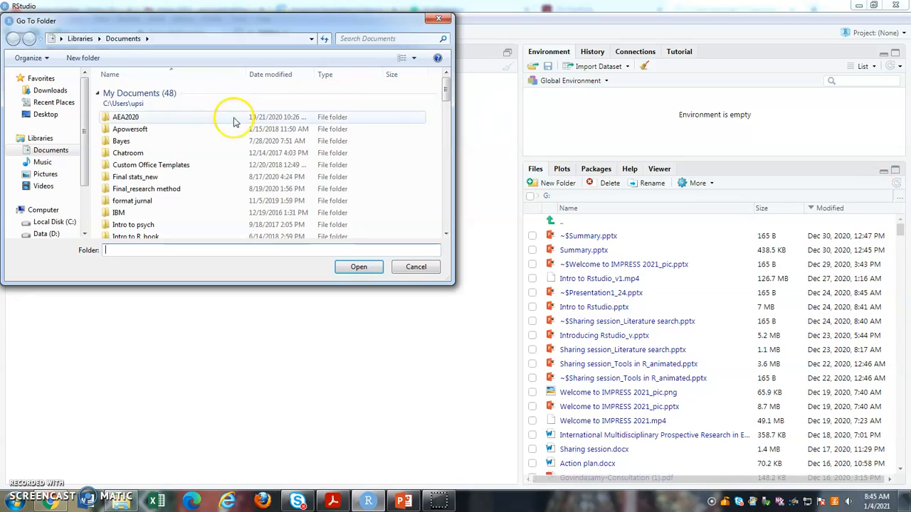
pyautogui.moveTo(87, 123); pyautogui.dragTo(88, 165)
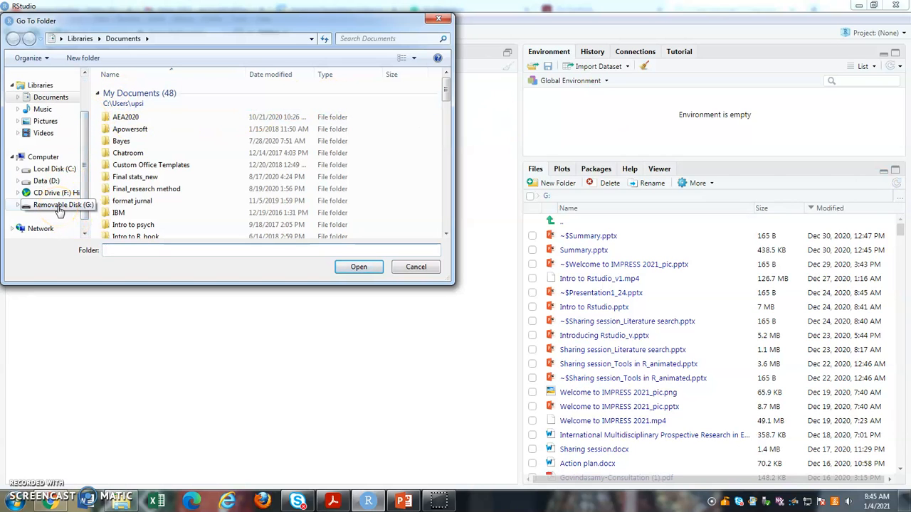
pyautogui.click(60, 207)
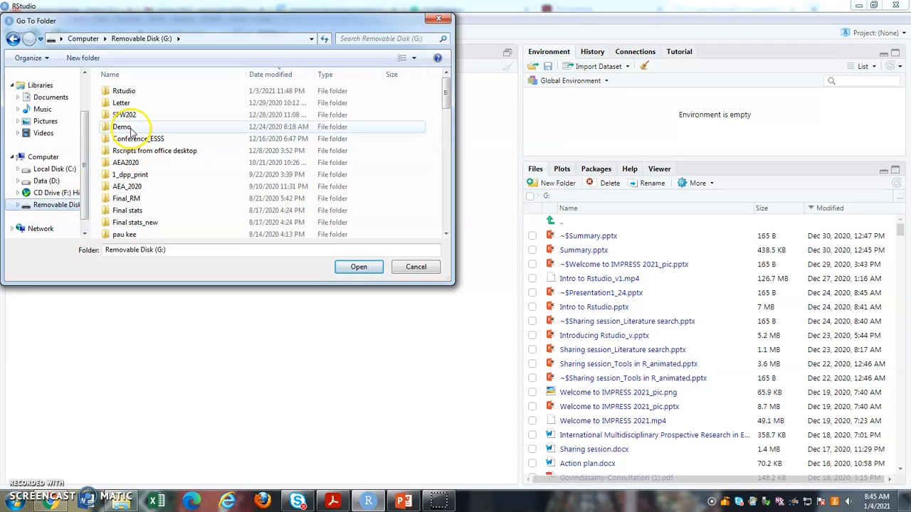
pyautogui.click(124, 127)
pyautogui.click(367, 273)
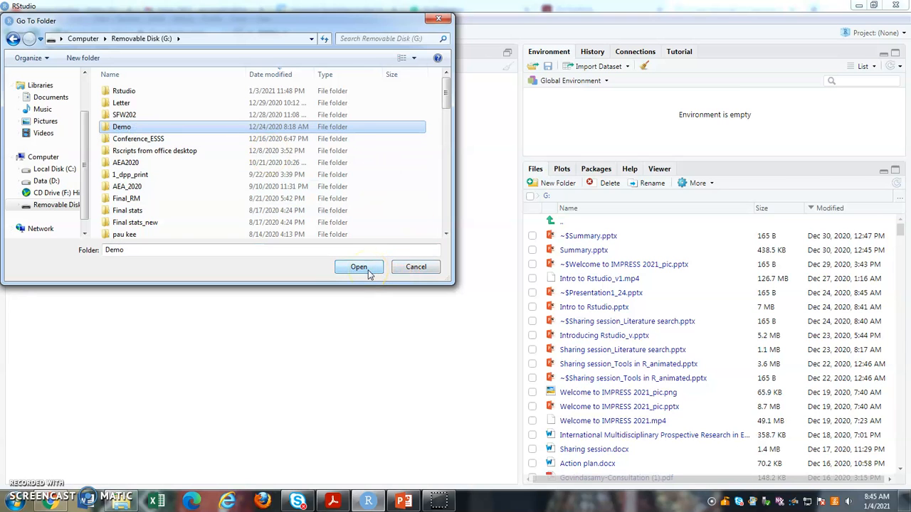
pyautogui.scroll(-1, 641, 402)
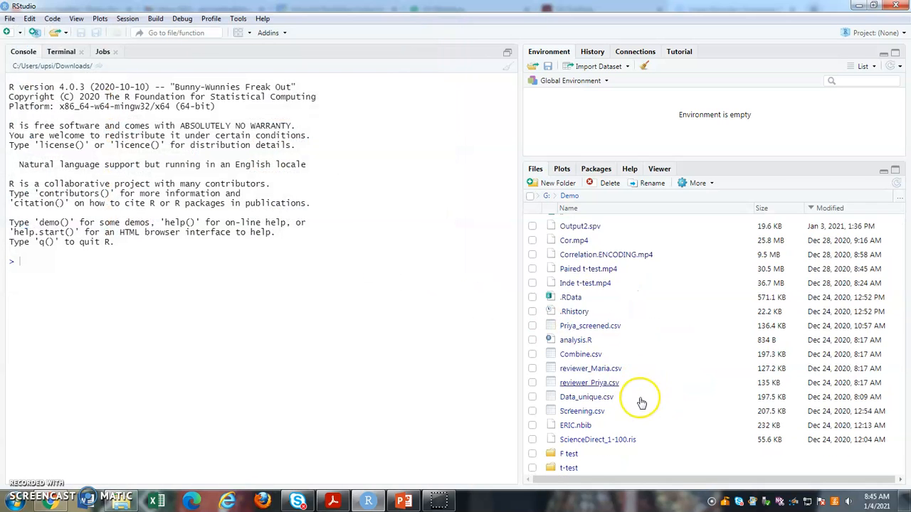
pyautogui.click(570, 455)
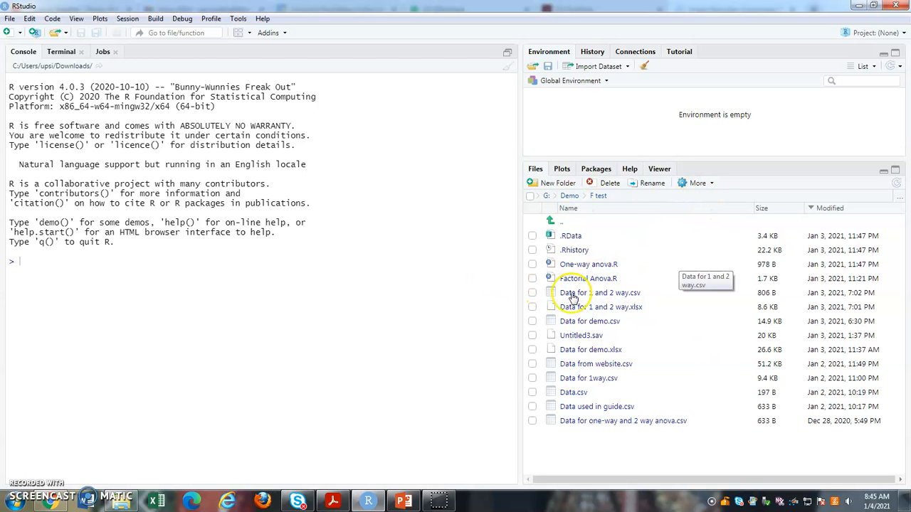
pyautogui.click(697, 184)
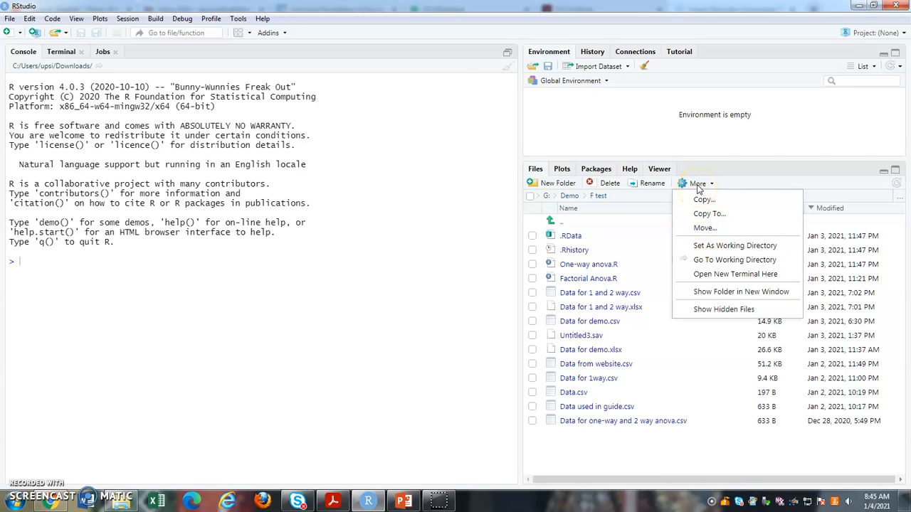
pyautogui.click(701, 249)
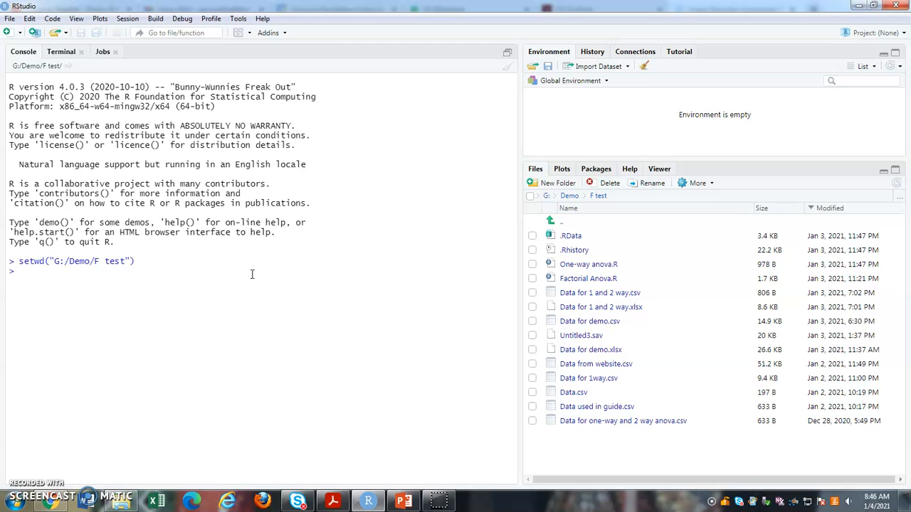
# - Open the One-way anova.R script and go to its working-directory section at the beginning of the file
pyautogui.click(585, 266)
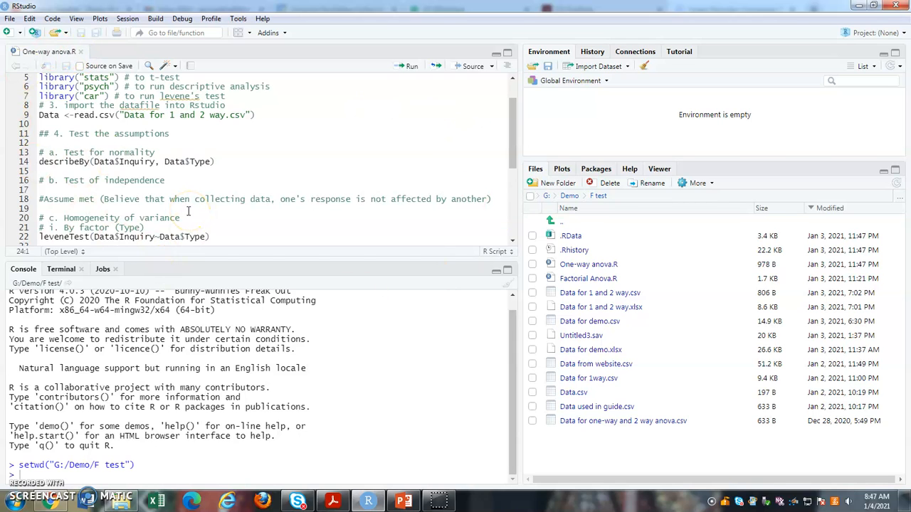
pyautogui.scroll(2, 93, 107)
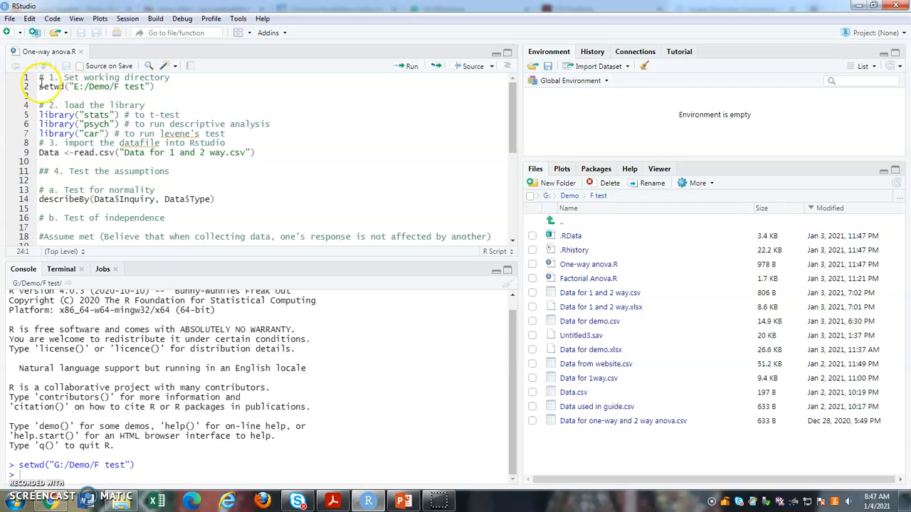
pyautogui.moveTo(39, 77); pyautogui.dragTo(192, 89)
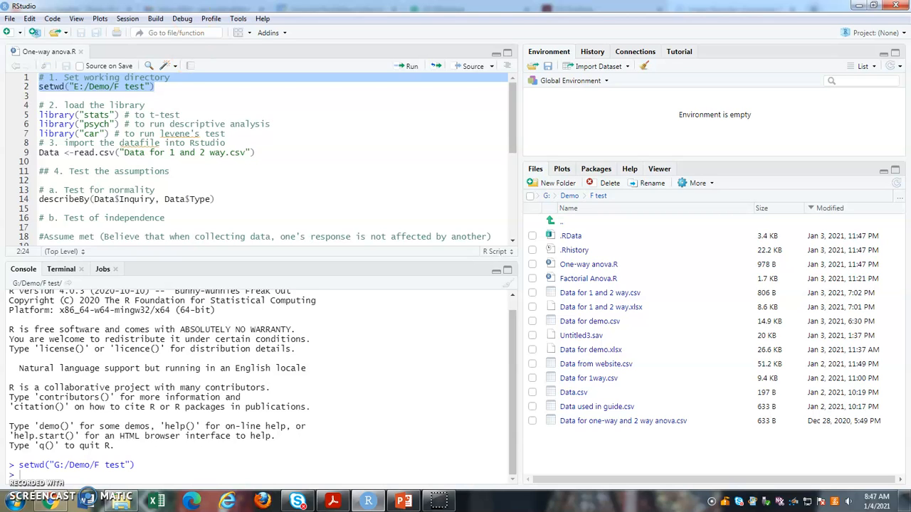
# - Replace the script's setwd line with setwd("G:/Demo/F test") sent from the command history
pyautogui.moveTo(171, 90); pyautogui.dragTo(30, 88)
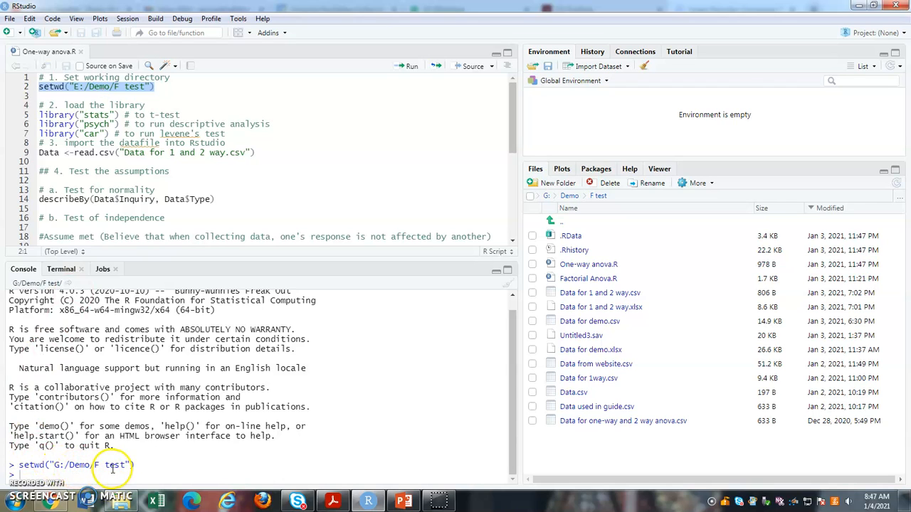
pyautogui.moveTo(145, 466); pyautogui.dragTo(11, 471)
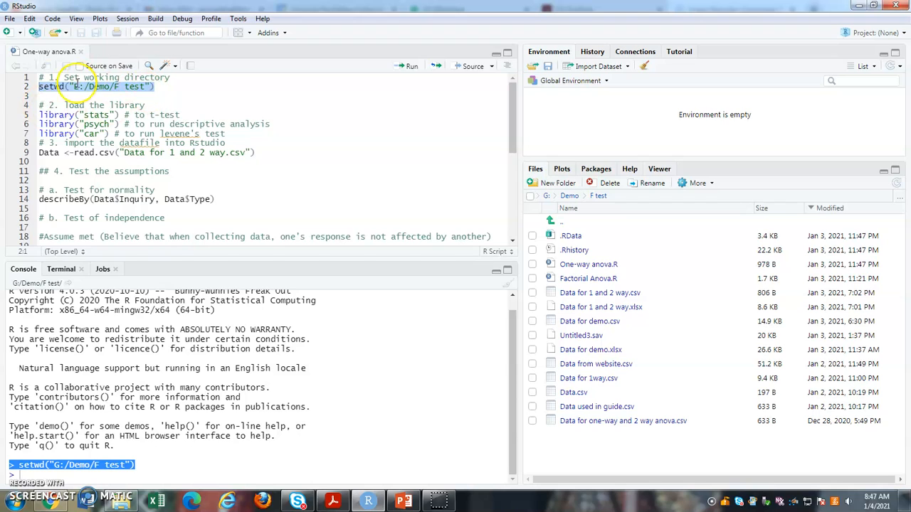
pyautogui.click(590, 55)
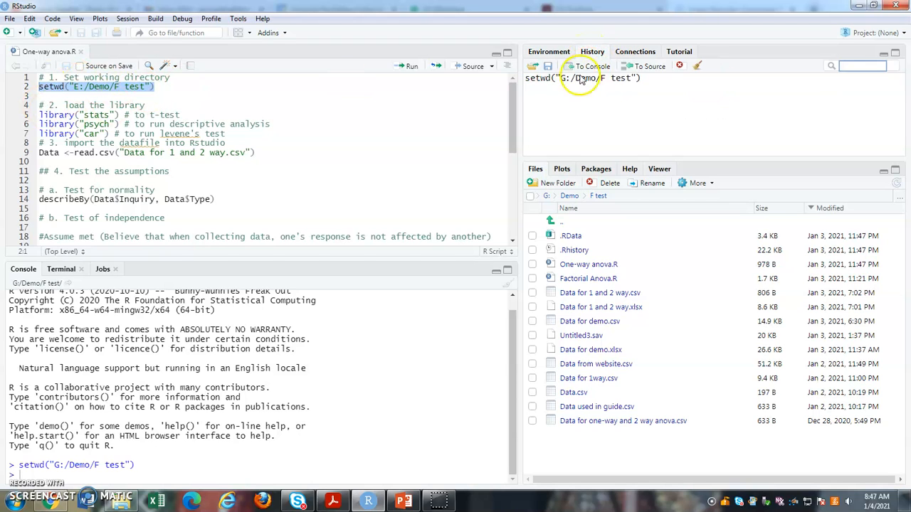
pyautogui.click(545, 81)
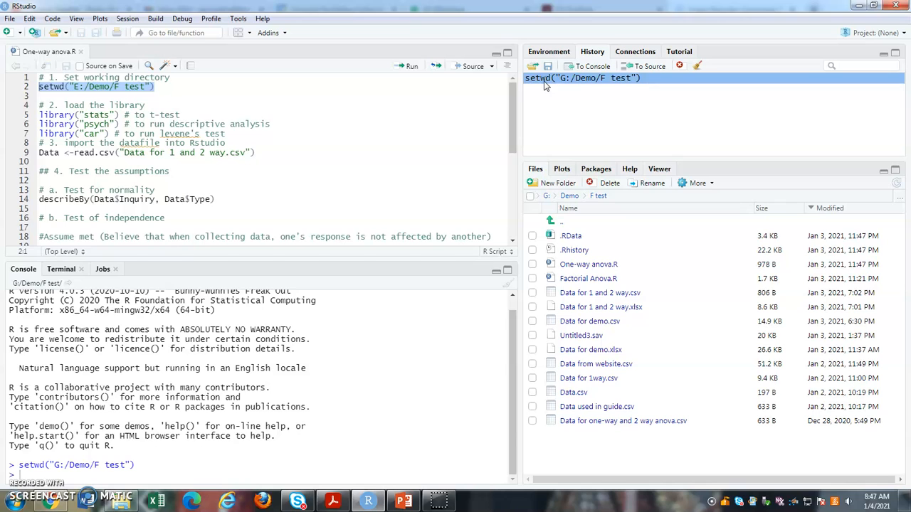
pyautogui.click(638, 68)
pyautogui.click(39, 91)
pyautogui.moveTo(38, 88); pyautogui.dragTo(170, 87)
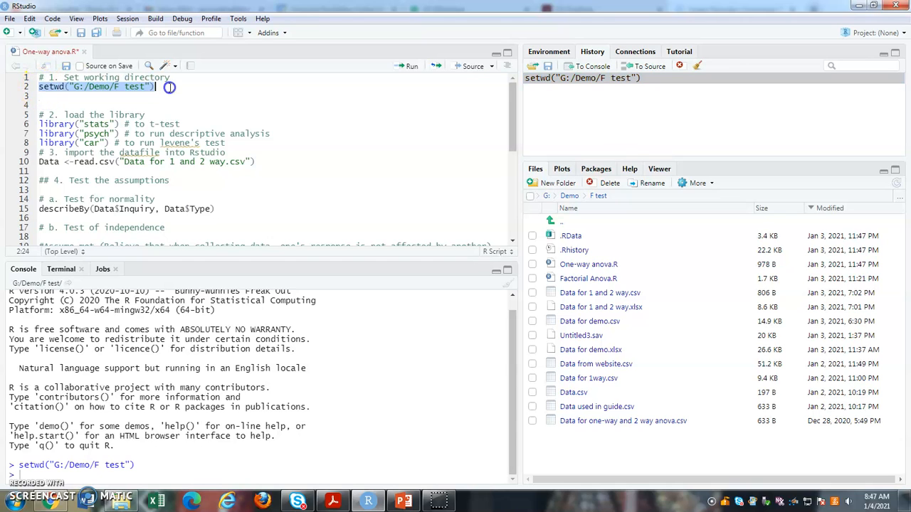
# - Delete the extra blank line above the load-library section and add a blank line before the datafile import section
pyautogui.click(52, 105)
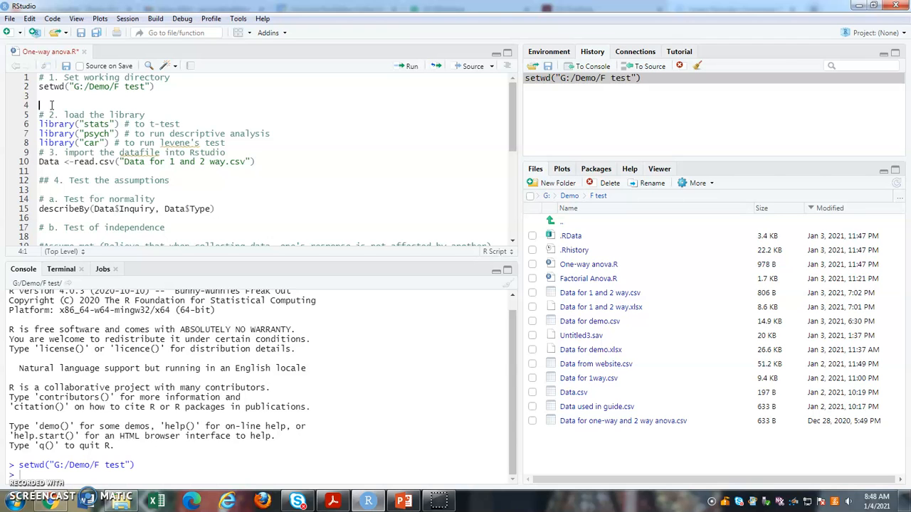
pyautogui.press('Delete')
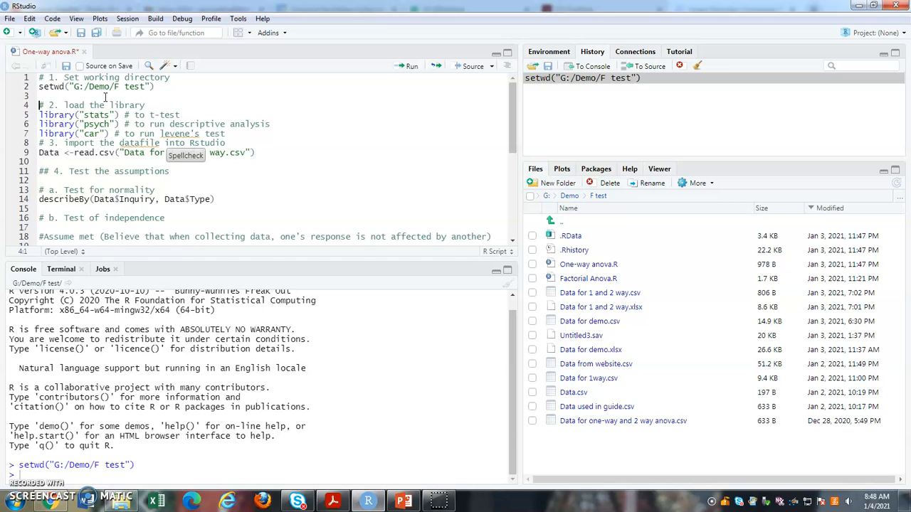
pyautogui.click(235, 136)
pyautogui.press('Return')
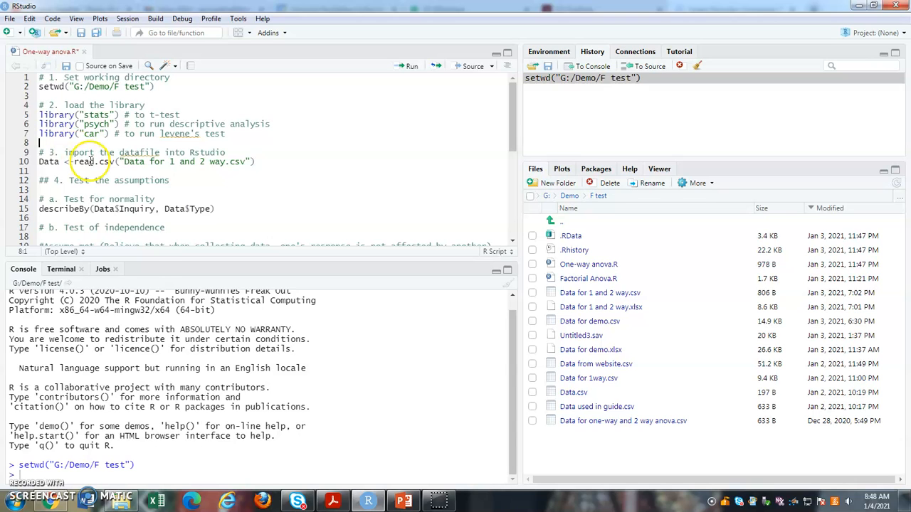
# - Run the script line that reads "Data for 1 and 2 way.csv" into the Data object
pyautogui.moveTo(74, 161); pyautogui.dragTo(244, 161)
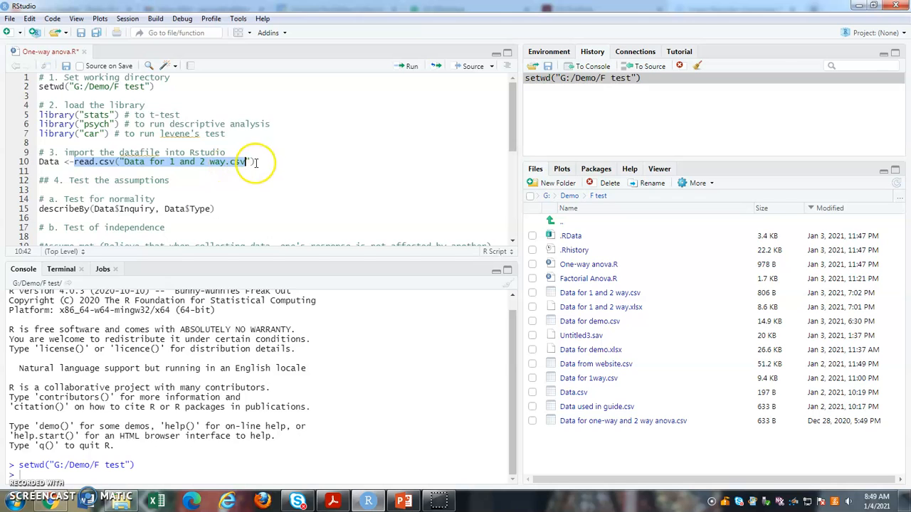
pyautogui.moveTo(255, 163); pyautogui.dragTo(74, 162)
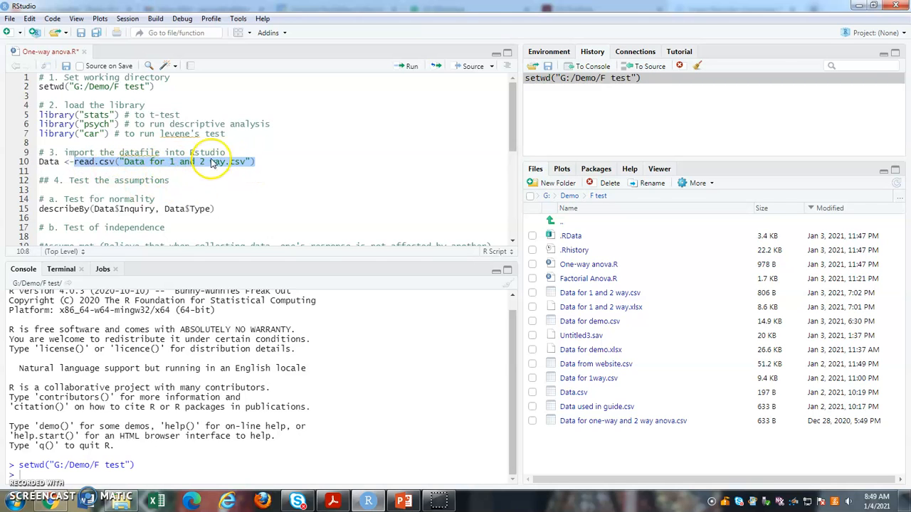
pyautogui.moveTo(60, 161); pyautogui.dragTo(39, 162)
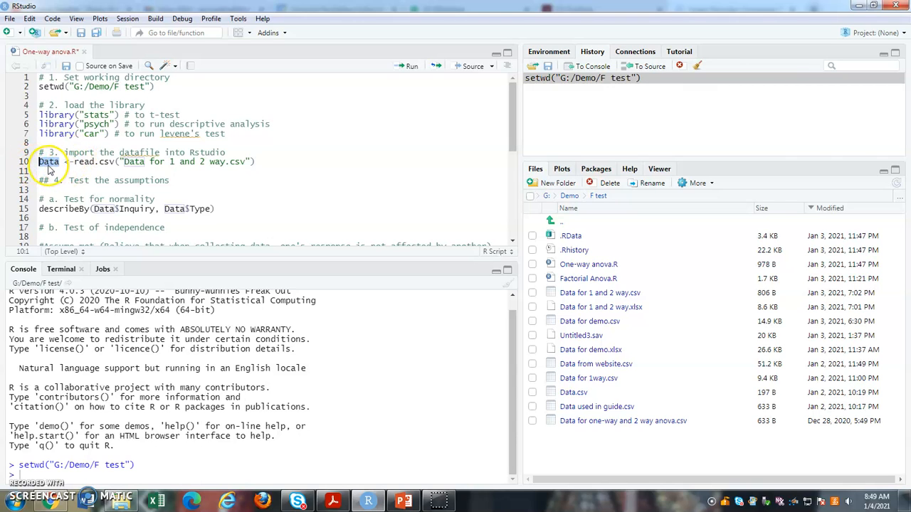
pyautogui.click(56, 162)
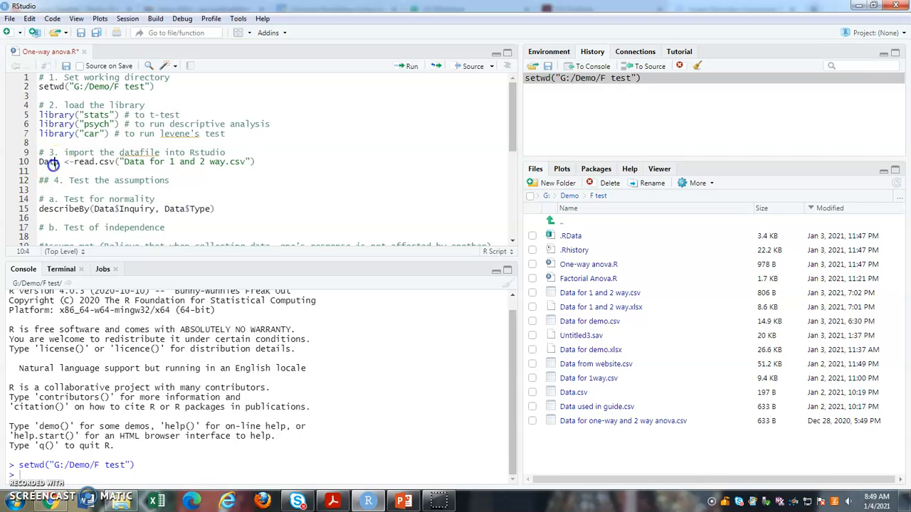
pyautogui.click(403, 68)
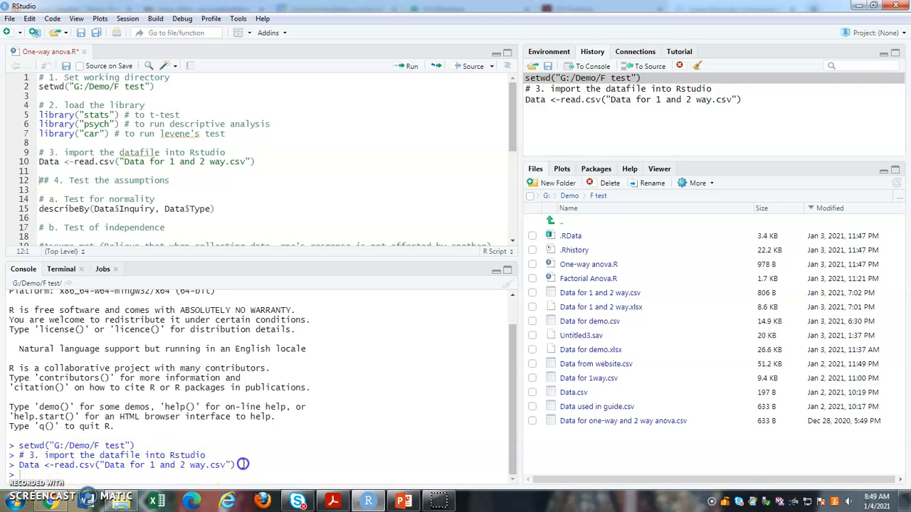
pyautogui.tripleClick(10, 466)
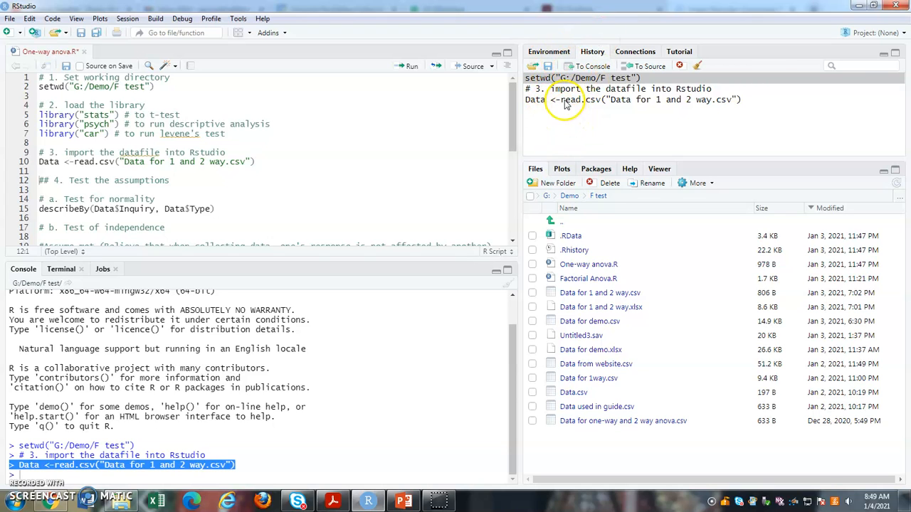
# - View the imported Data object from the environment, check its rows through to the last entry, and close the view
pyautogui.click(543, 54)
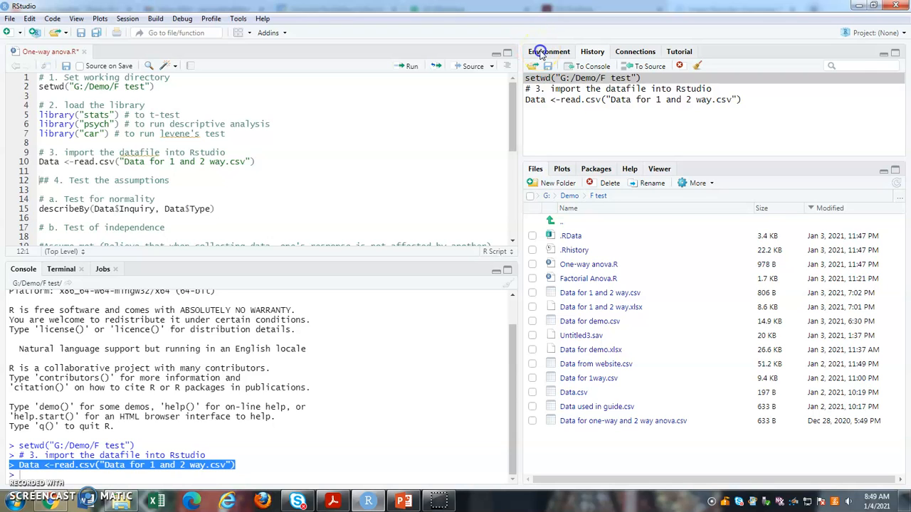
pyautogui.click(543, 110)
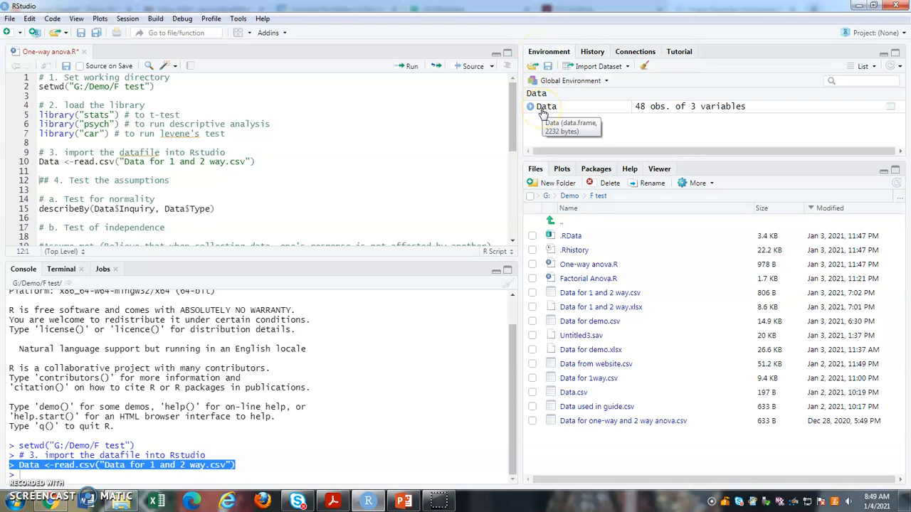
pyautogui.click(644, 118)
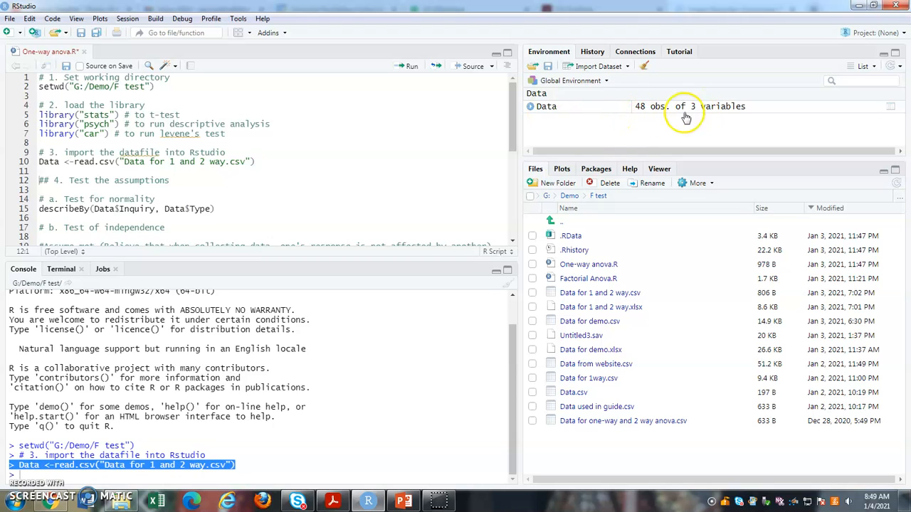
pyautogui.click(542, 107)
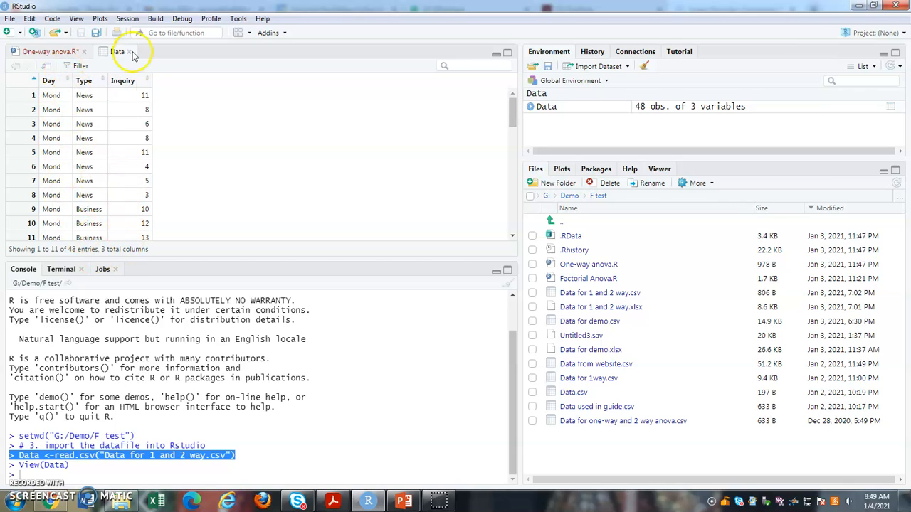
pyautogui.scroll(-4, 111, 185)
pyautogui.scroll(-9, 112, 185)
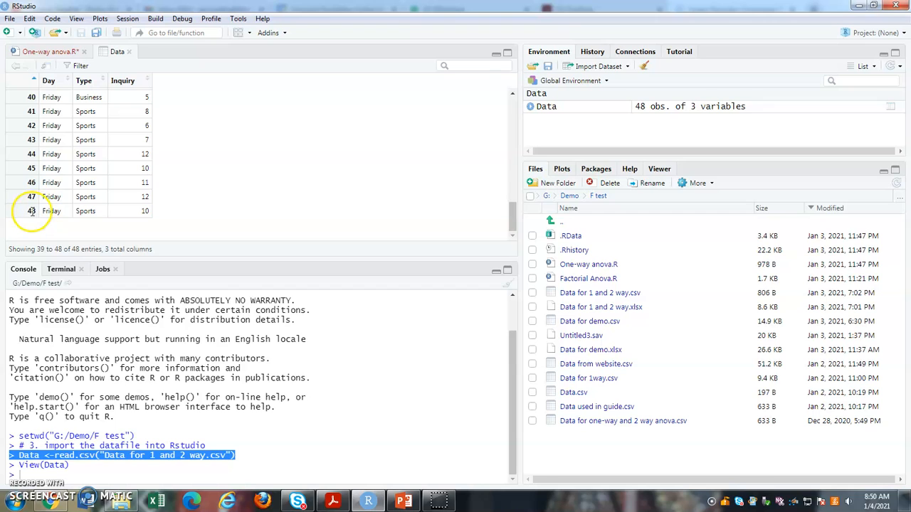
pyautogui.click(131, 52)
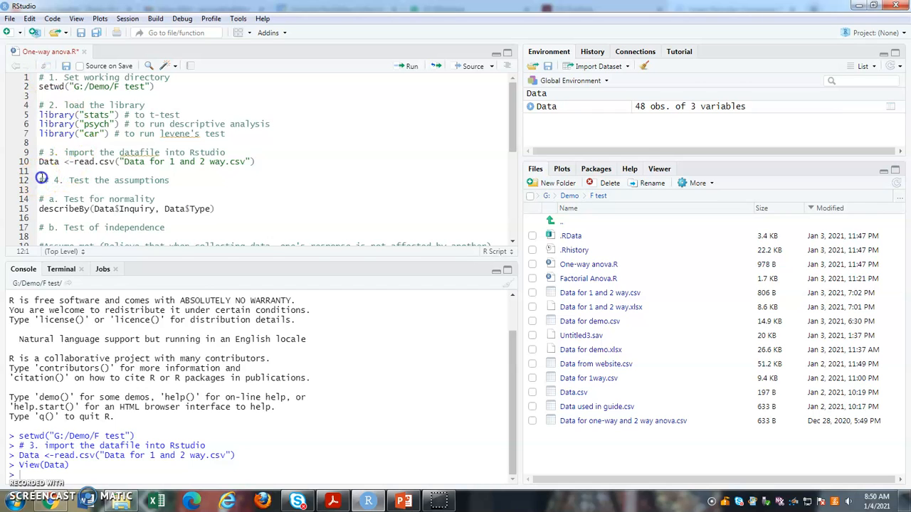
# - Try to run the normality test section of the script, describeBy(Data$Inquiry, Data$Type)
pyautogui.moveTo(39, 180); pyautogui.dragTo(163, 187)
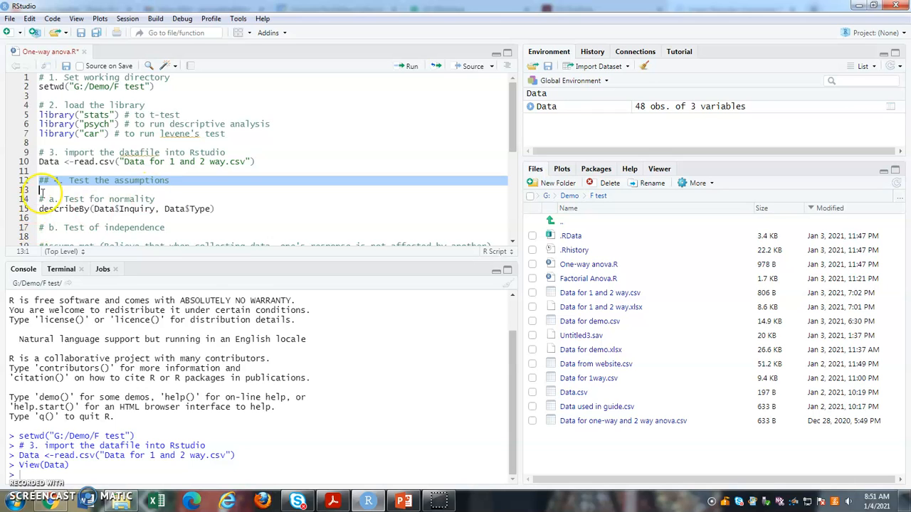
pyautogui.moveTo(156, 209); pyautogui.dragTo(119, 208)
pyautogui.moveTo(211, 208); pyautogui.dragTo(188, 209)
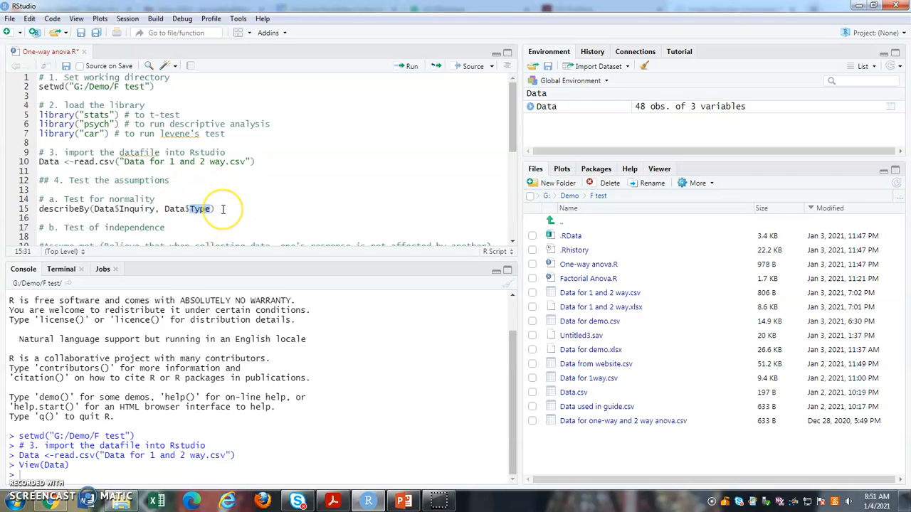
pyautogui.moveTo(215, 209); pyautogui.dragTo(39, 199)
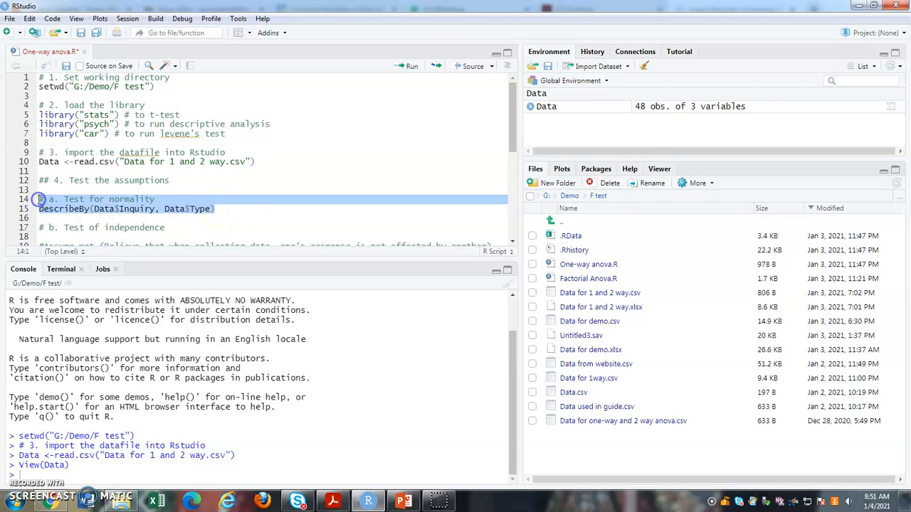
pyautogui.click(410, 67)
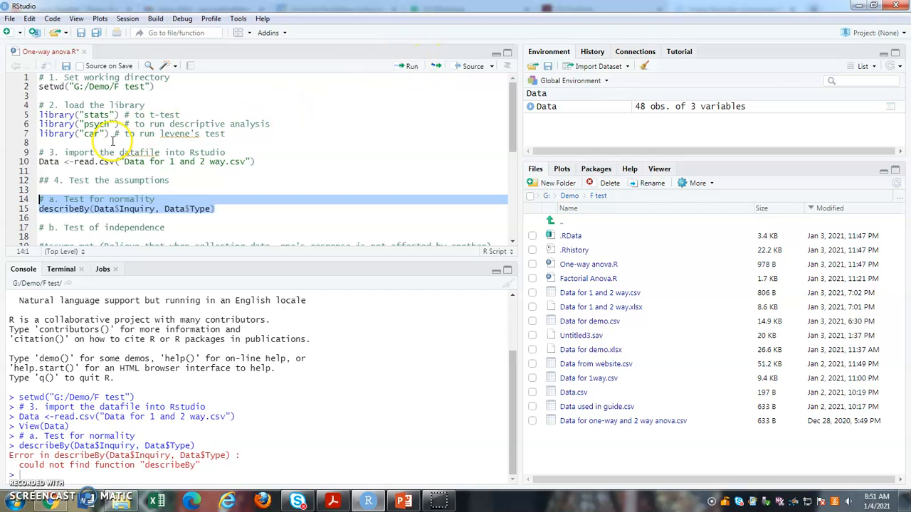
# - Run the load-library section of the script to load the stats, psych and car packages, and review the earlier describeBy error
pyautogui.moveTo(249, 135); pyautogui.dragTo(11, 107)
pyautogui.click(409, 66)
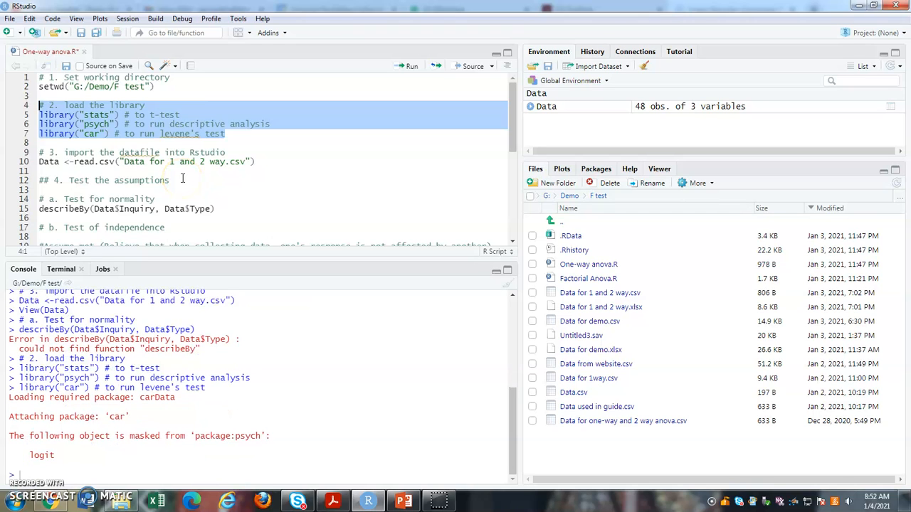
pyautogui.scroll(-1, 183, 179)
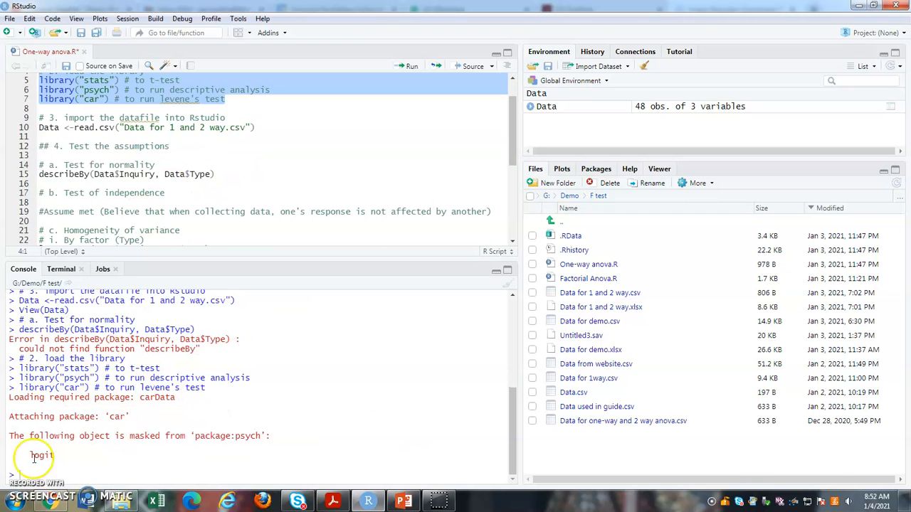
pyautogui.moveTo(10, 341); pyautogui.dragTo(207, 350)
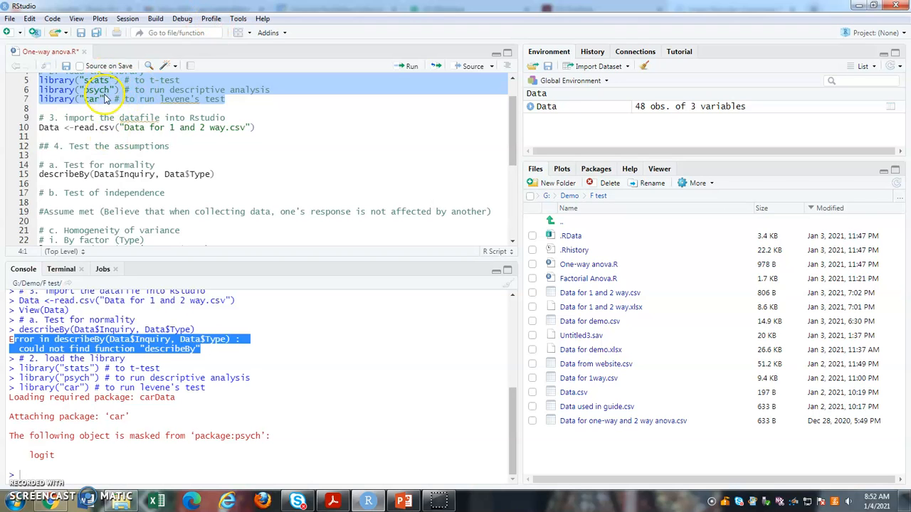
# - Run the assumptions section through the normality test, describeBy(Data$Inquiry, Data$Type)
pyautogui.click(97, 139)
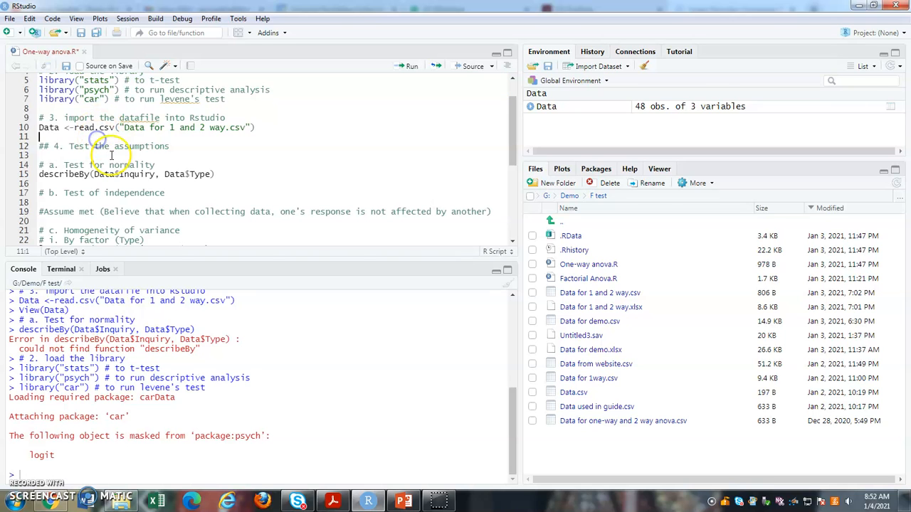
pyautogui.moveTo(214, 174); pyautogui.dragTo(32, 147)
pyautogui.click(409, 66)
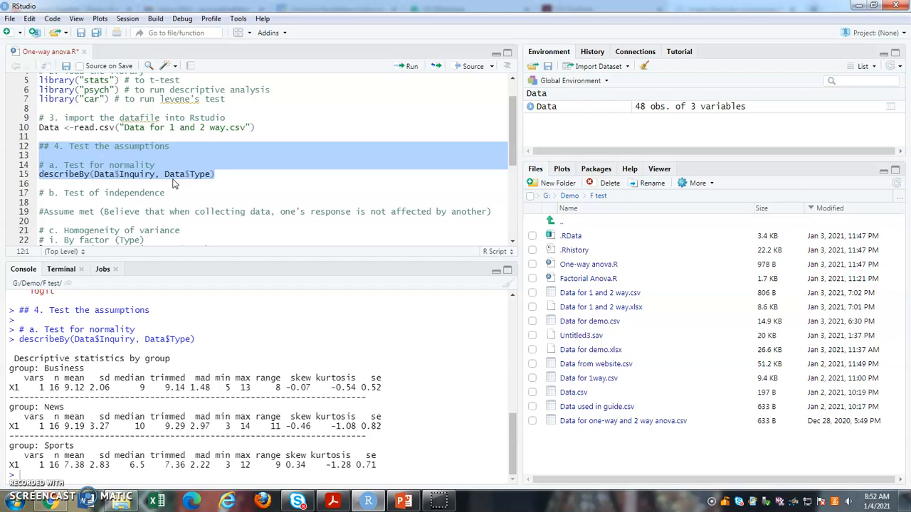
# - View the Data object, check the groups in its Type column, and close the view
pyautogui.click(640, 107)
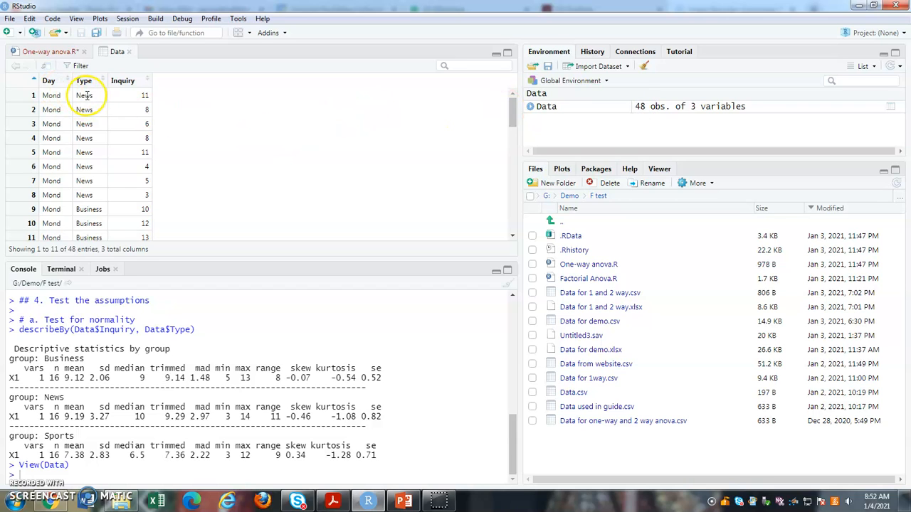
pyautogui.scroll(-5, 102, 143)
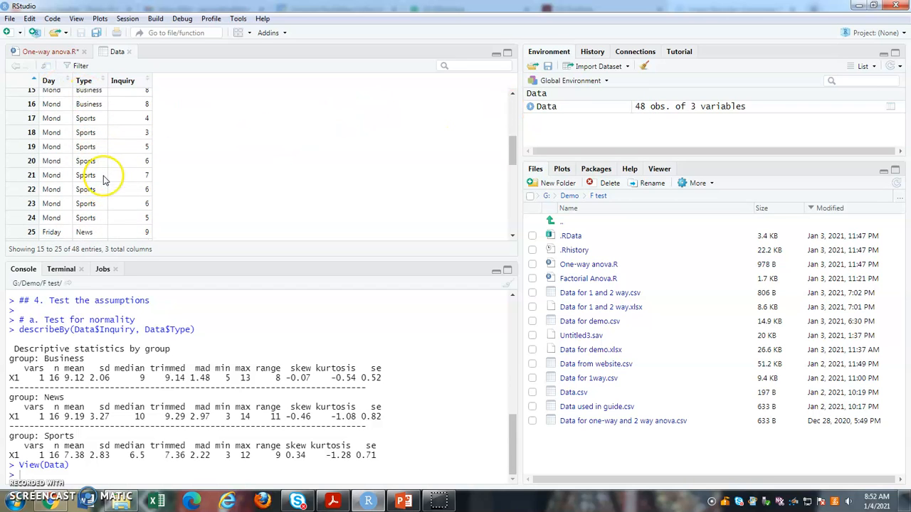
pyautogui.click(130, 51)
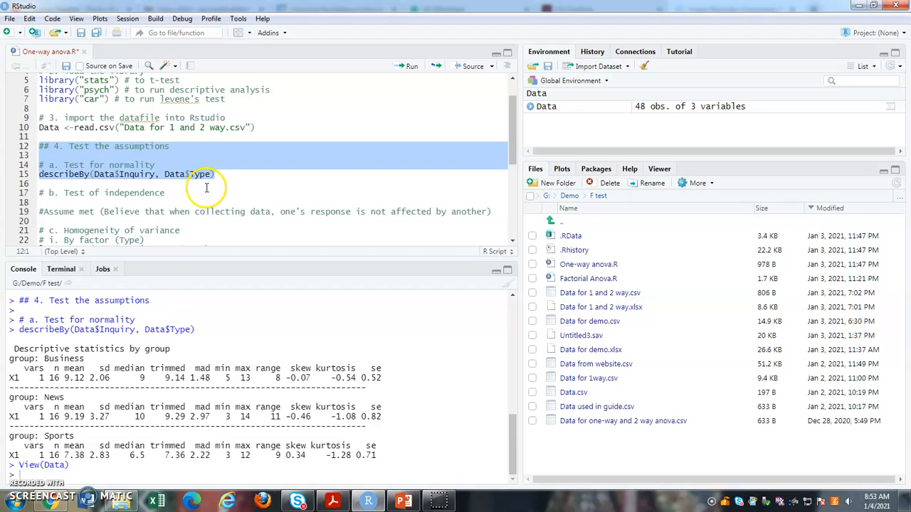
# - Examine the descriptive statistics for the Business, News and Sports groups, including their skew and kurtosis values
pyautogui.doubleClick(48, 359)
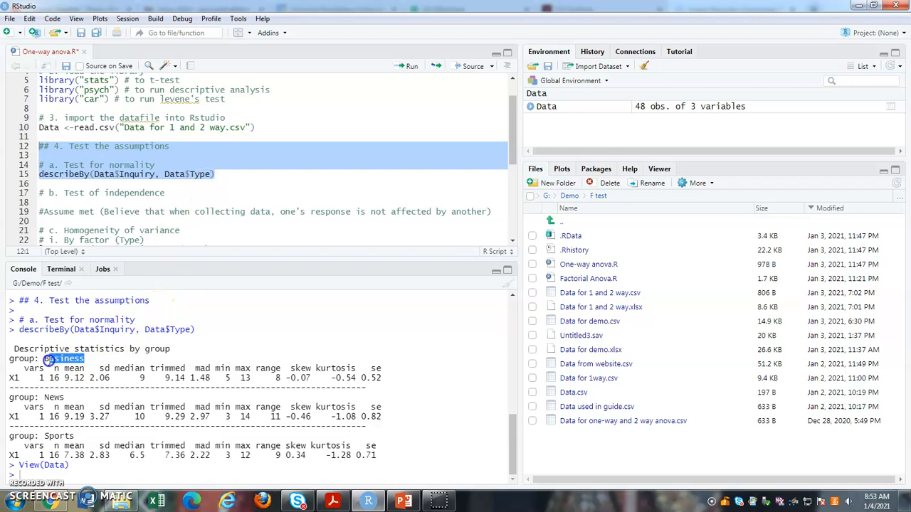
pyautogui.doubleClick(40, 398)
pyautogui.doubleClick(33, 436)
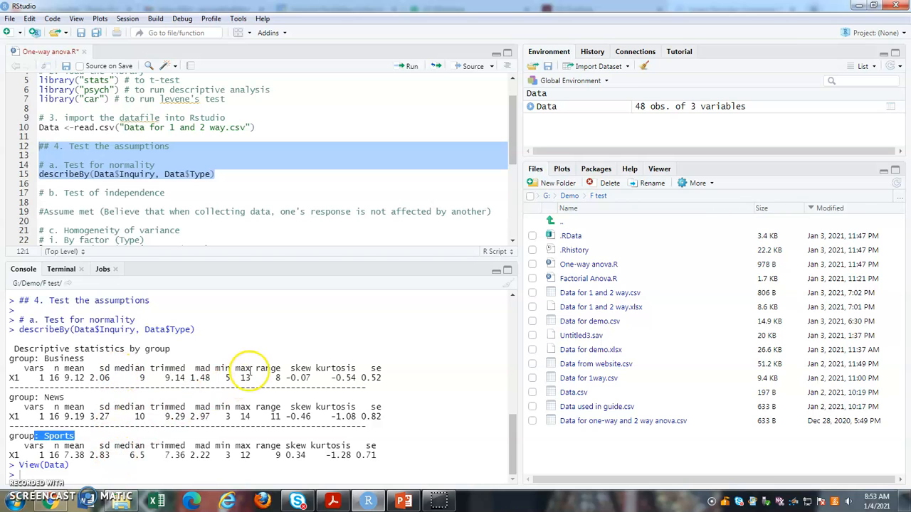
pyautogui.moveTo(286, 368); pyautogui.dragTo(307, 455)
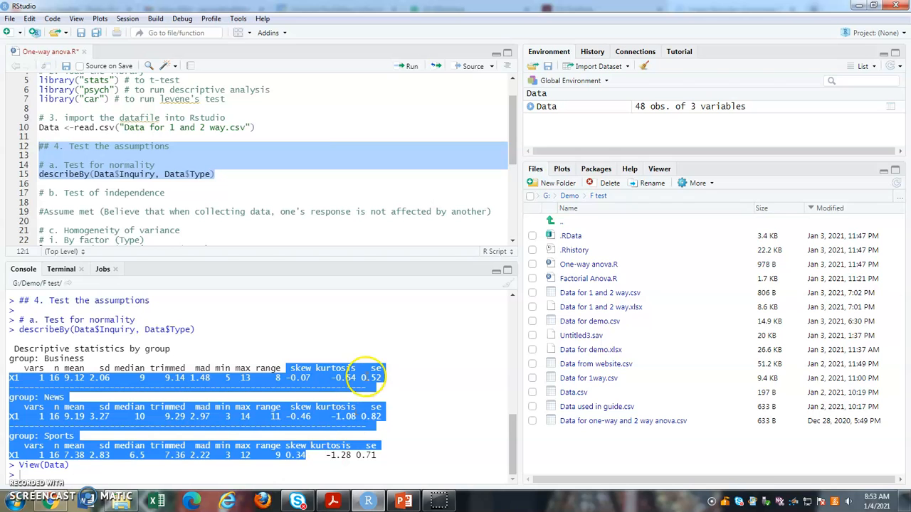
pyautogui.click(124, 176)
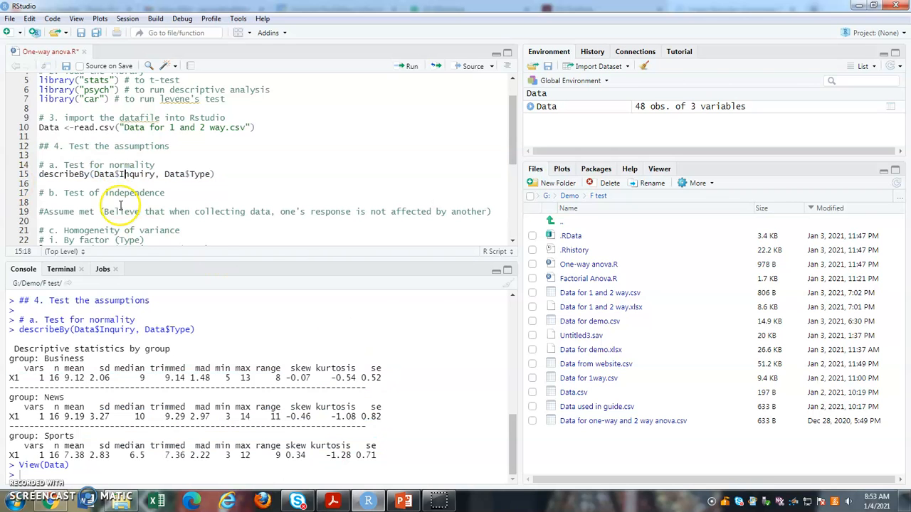
# - Run the homogeneity of variance section by factor Type, leveneTest(Data$Inquiry~Data$Type)
pyautogui.scroll(-1, 122, 203)
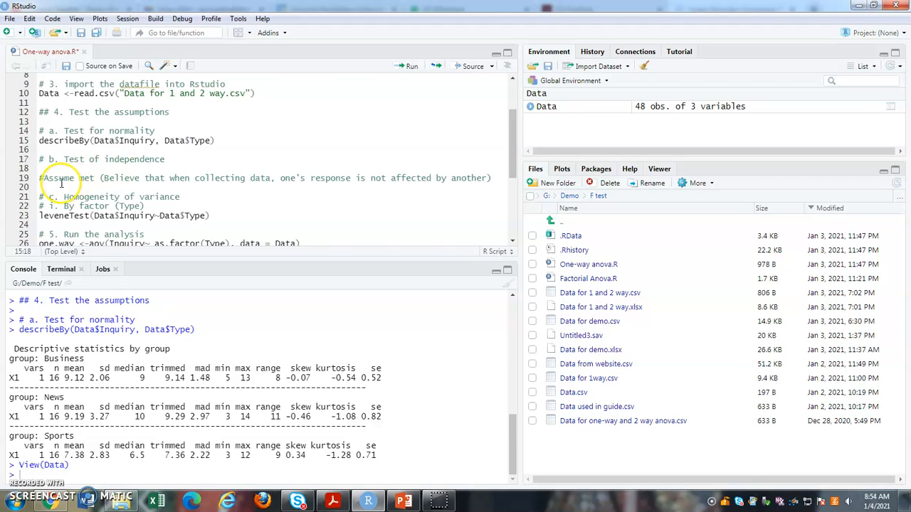
pyautogui.scroll(-2, 61, 183)
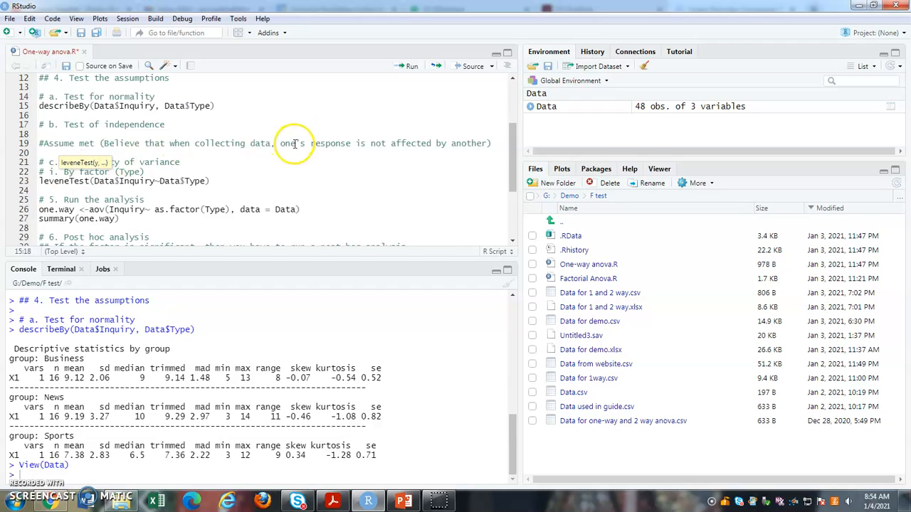
pyautogui.moveTo(229, 184); pyautogui.dragTo(22, 162)
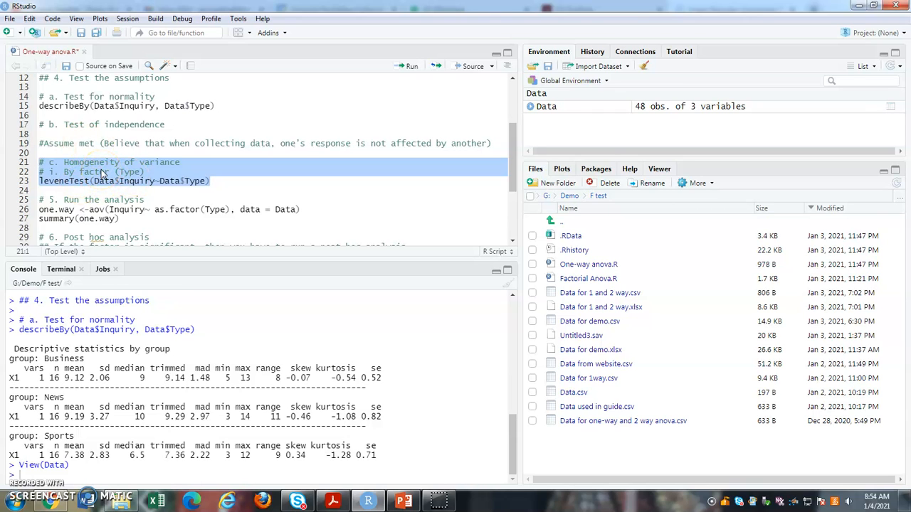
pyautogui.click(64, 172)
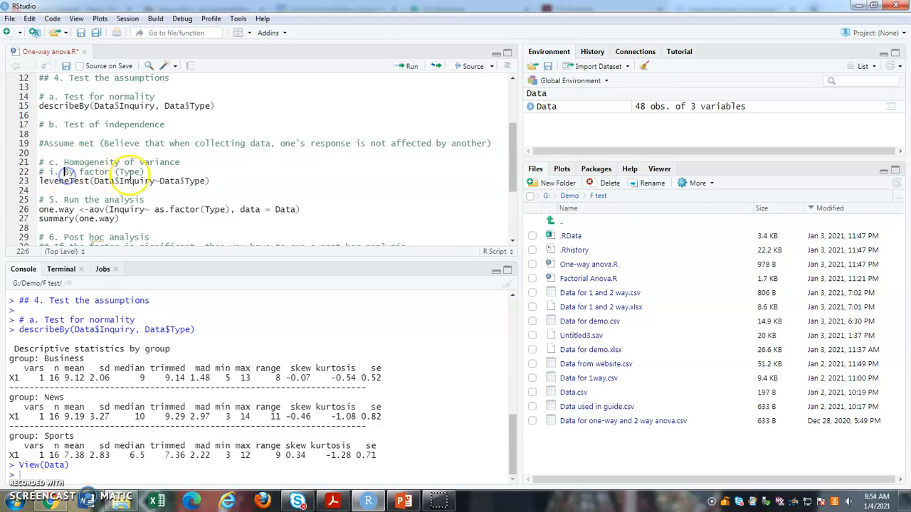
pyautogui.moveTo(145, 172); pyautogui.dragTo(67, 181)
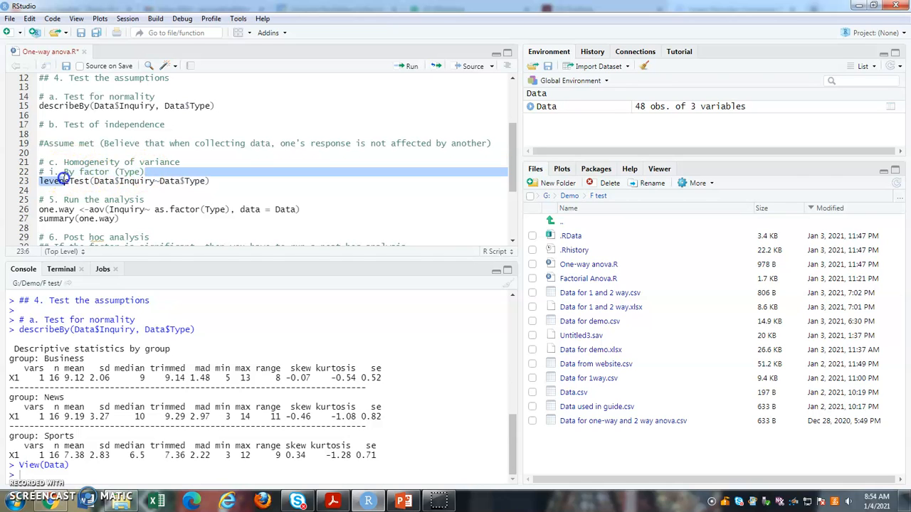
pyautogui.click(147, 171)
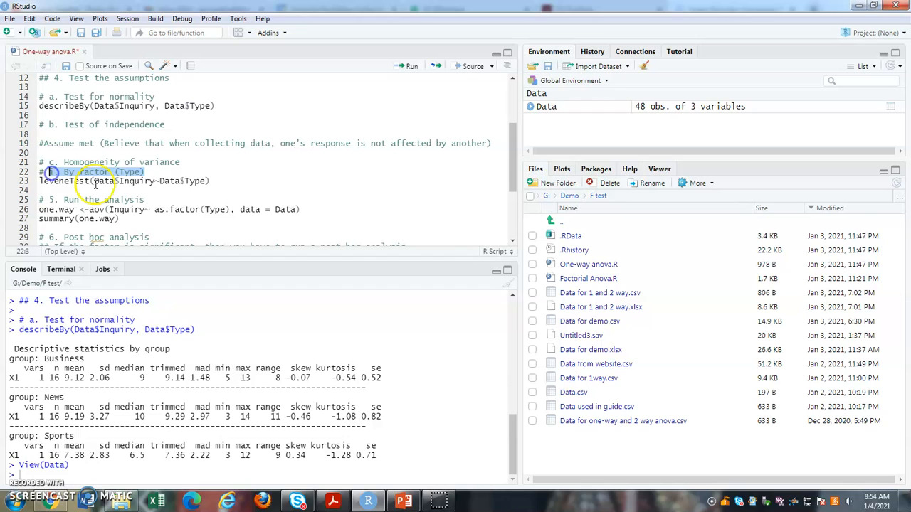
pyautogui.moveTo(37, 182); pyautogui.dragTo(91, 182)
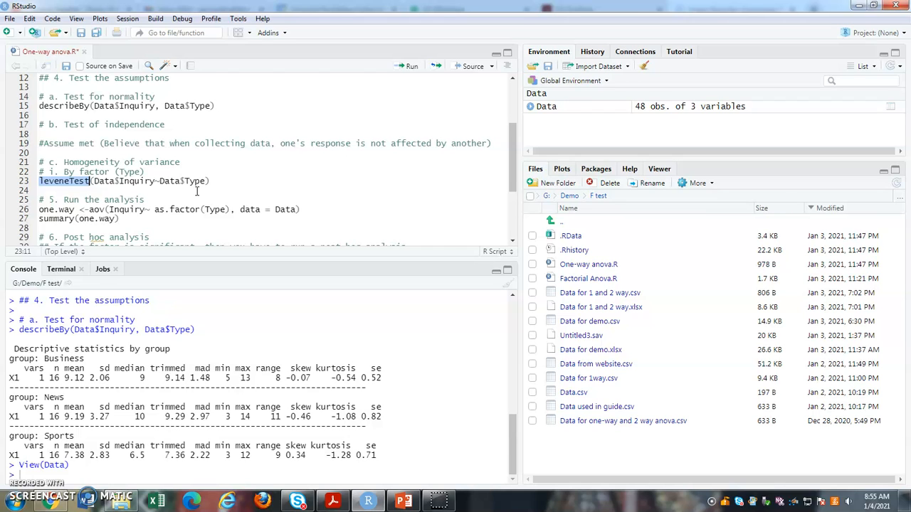
pyautogui.click(62, 181)
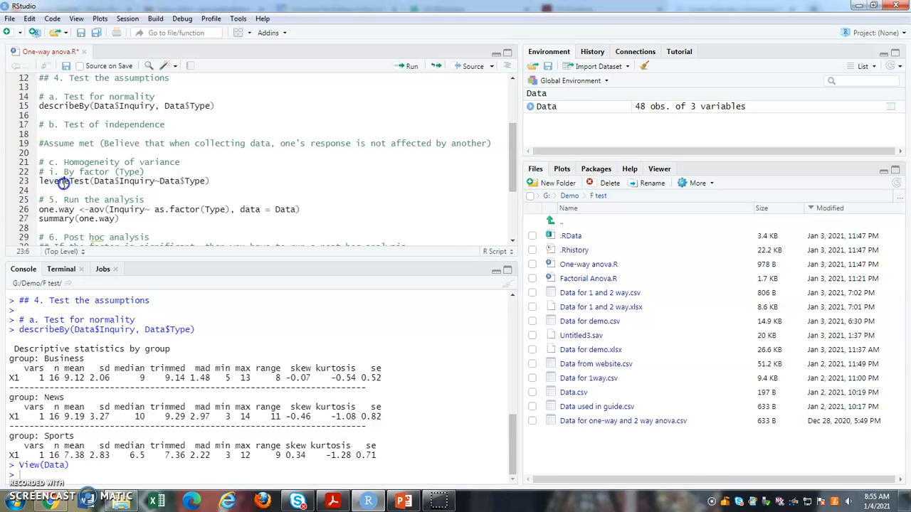
pyautogui.click(411, 67)
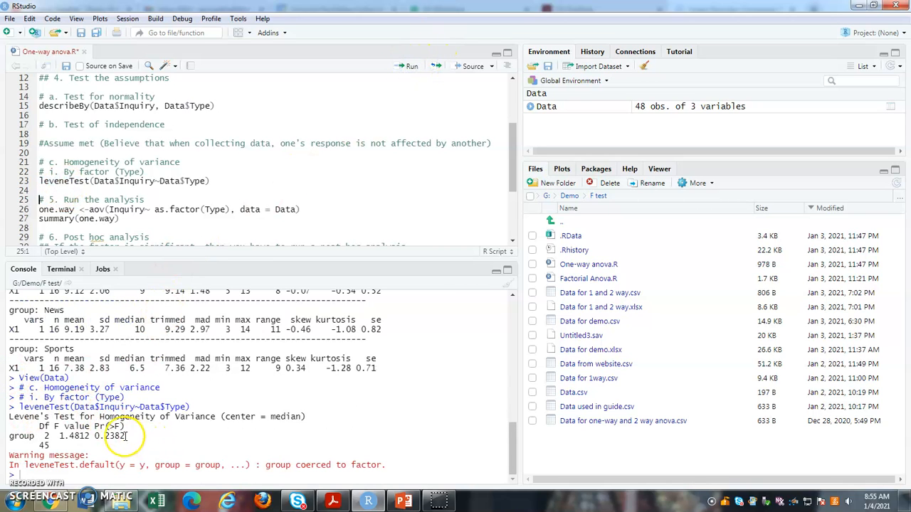
# - Check the Levene's test output and its Pr(>F) value in the console
pyautogui.moveTo(144, 439); pyautogui.dragTo(21, 414)
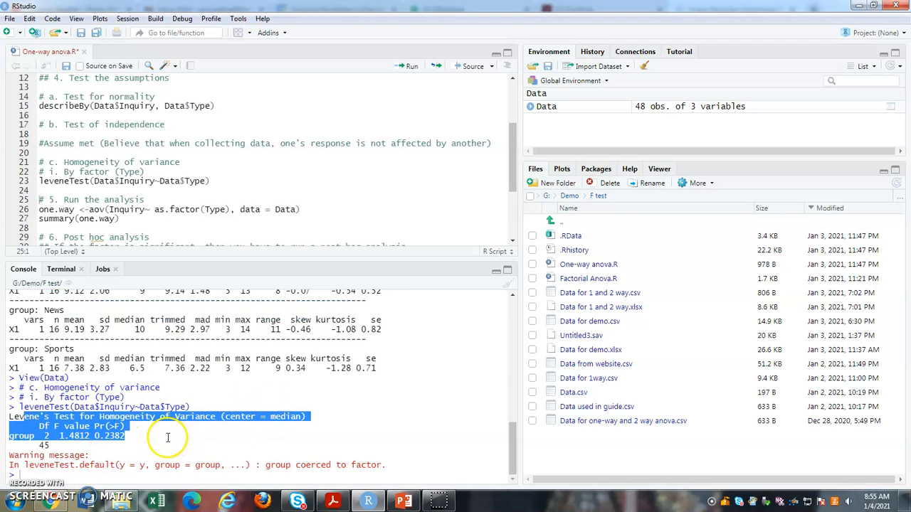
pyautogui.click(96, 431)
pyautogui.moveTo(95, 427); pyautogui.dragTo(125, 436)
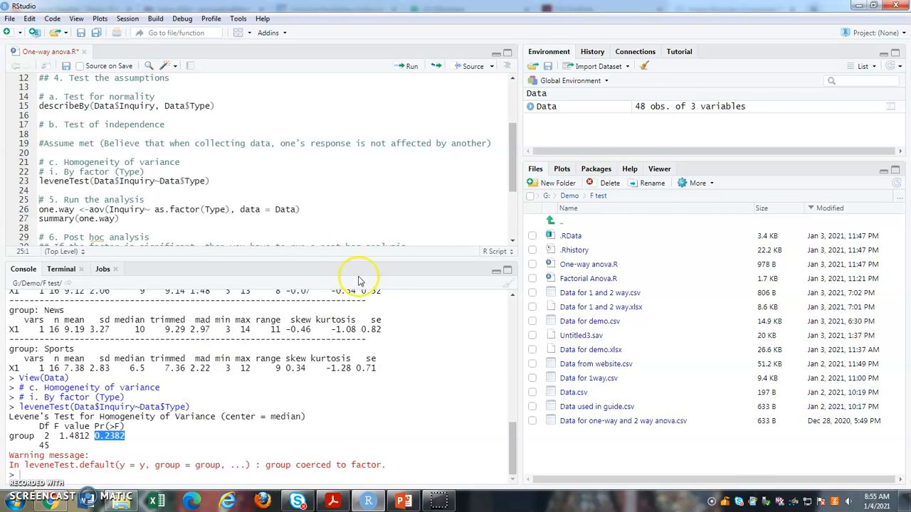
# - Examine the aov call in the analysis section: its Inquiry outcome, as.factor(Type) term and data argument
pyautogui.scroll(-2, 190, 216)
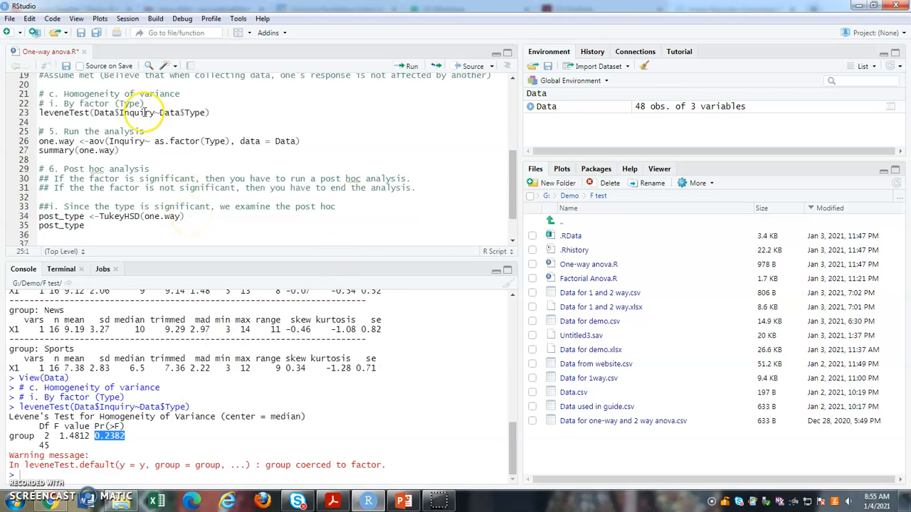
pyautogui.doubleClick(97, 142)
pyautogui.moveTo(110, 144); pyautogui.dragTo(105, 143)
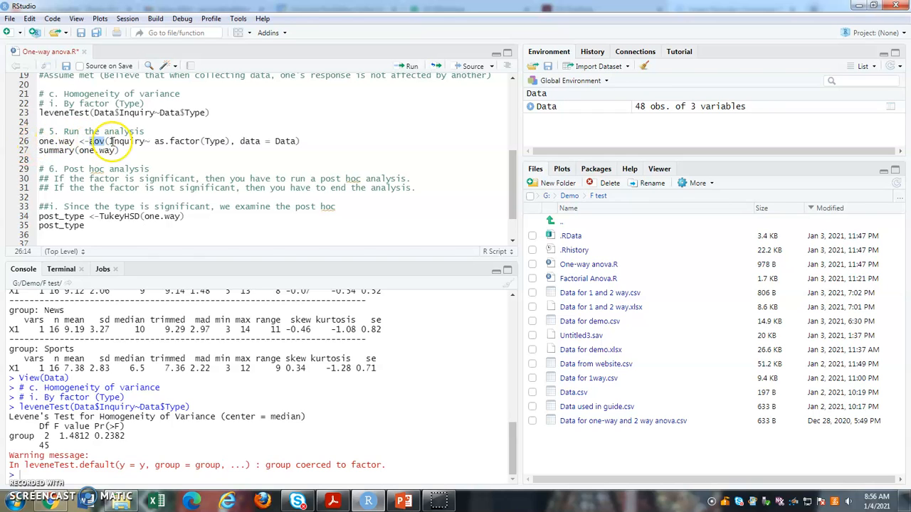
pyautogui.moveTo(110, 142); pyautogui.dragTo(142, 147)
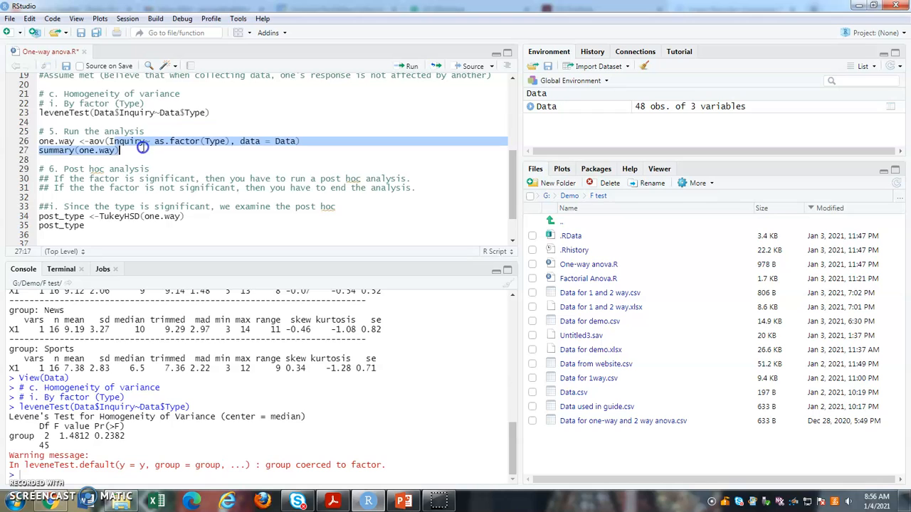
pyautogui.click(212, 142)
pyautogui.moveTo(229, 141); pyautogui.dragTo(157, 142)
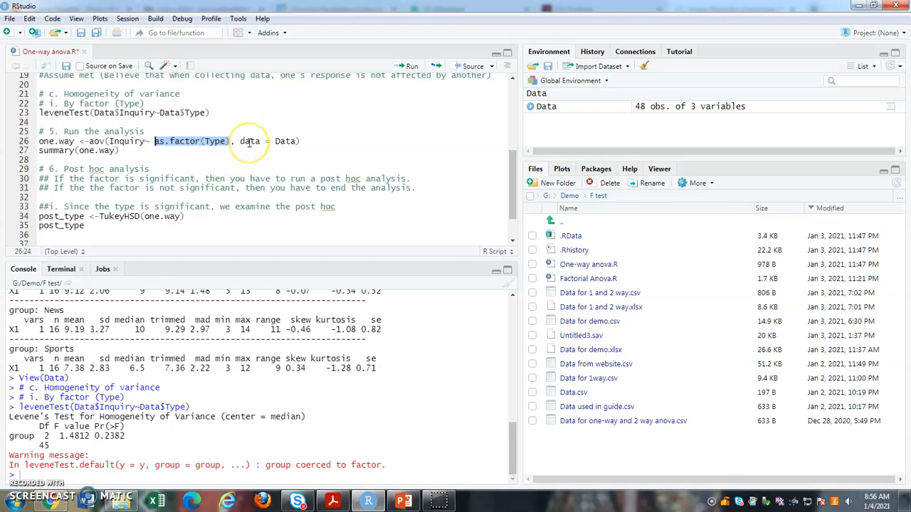
pyautogui.moveTo(275, 142); pyautogui.dragTo(298, 142)
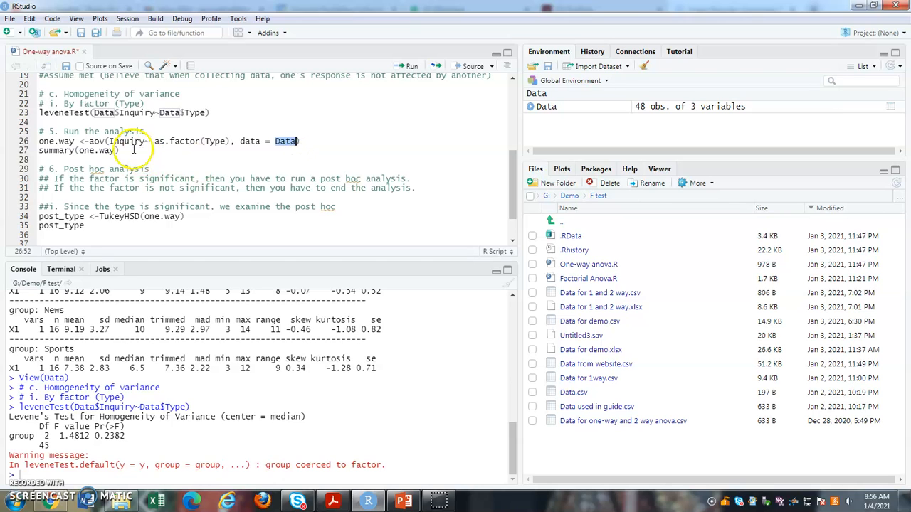
pyautogui.click(99, 141)
pyautogui.doubleClick(101, 141)
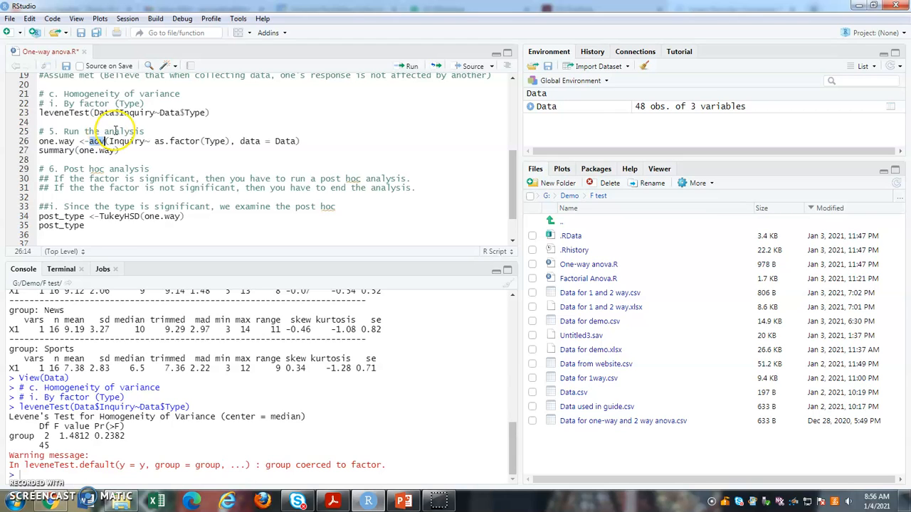
# - Run the analysis line one.way <-aov(Inquiry~ as.factor(Type), data = Data) and check the executed command in the console
pyautogui.click(48, 141)
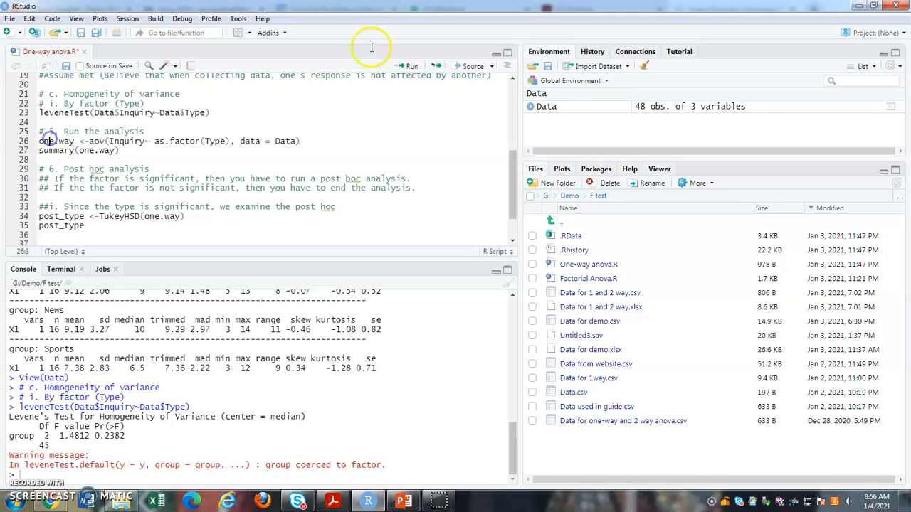
pyautogui.click(413, 66)
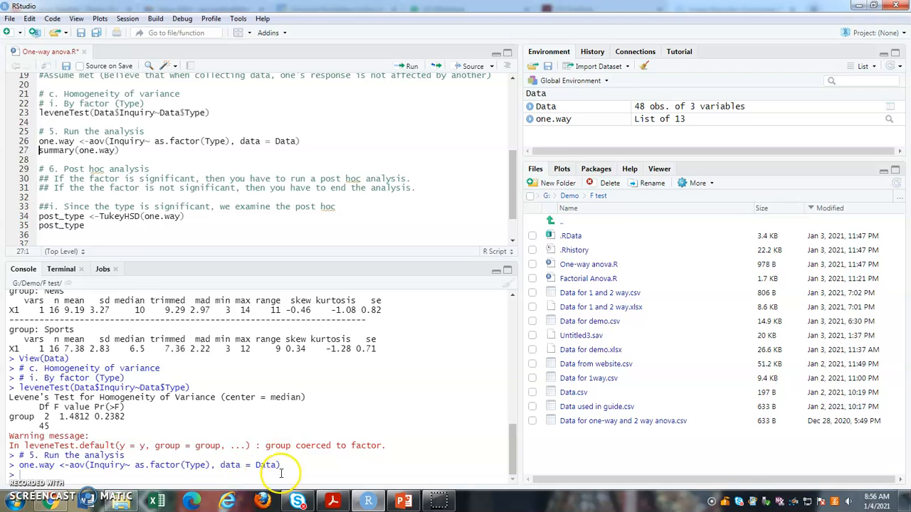
pyautogui.hotkey('ctrl', 'a')
pyautogui.moveTo(4, 481); pyautogui.dragTo(22, 465)
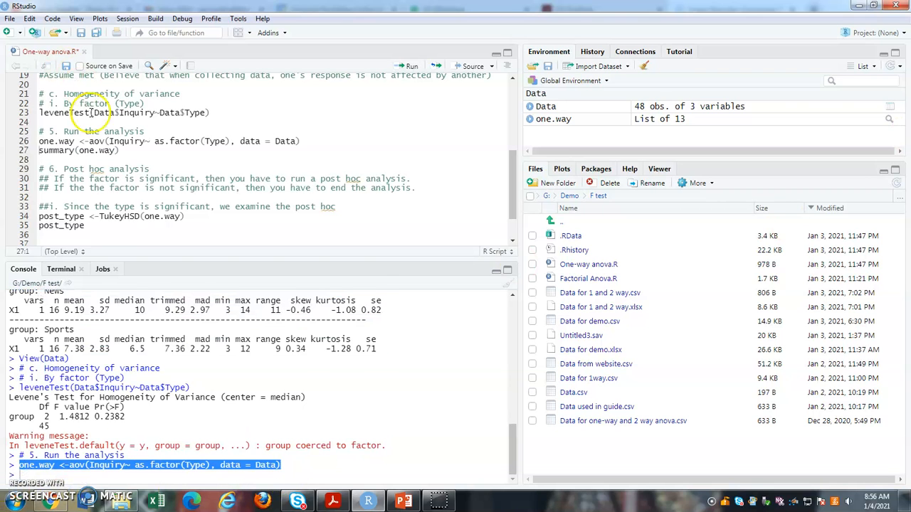
# - Run summary(one.way) and check the as.factor(Type) and Residuals rows of the ANOVA table
pyautogui.click(43, 150)
pyautogui.click(412, 65)
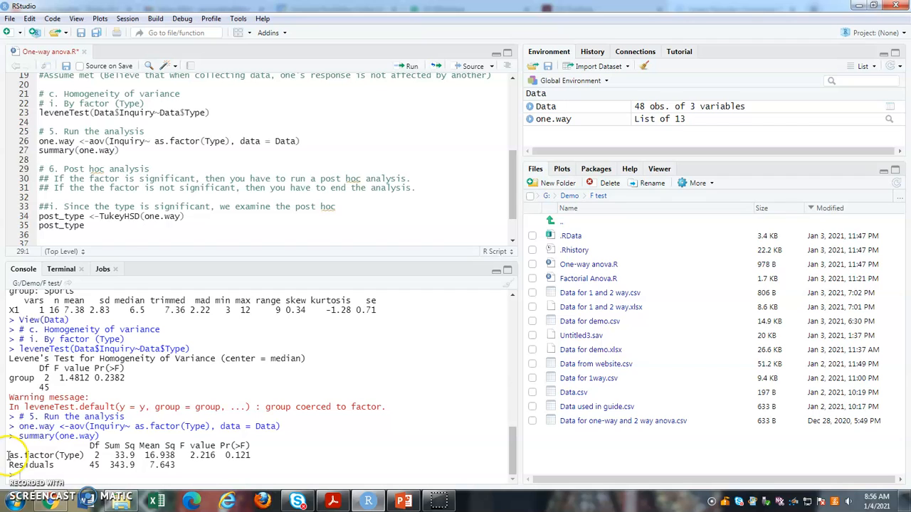
pyautogui.moveTo(8, 456); pyautogui.dragTo(84, 456)
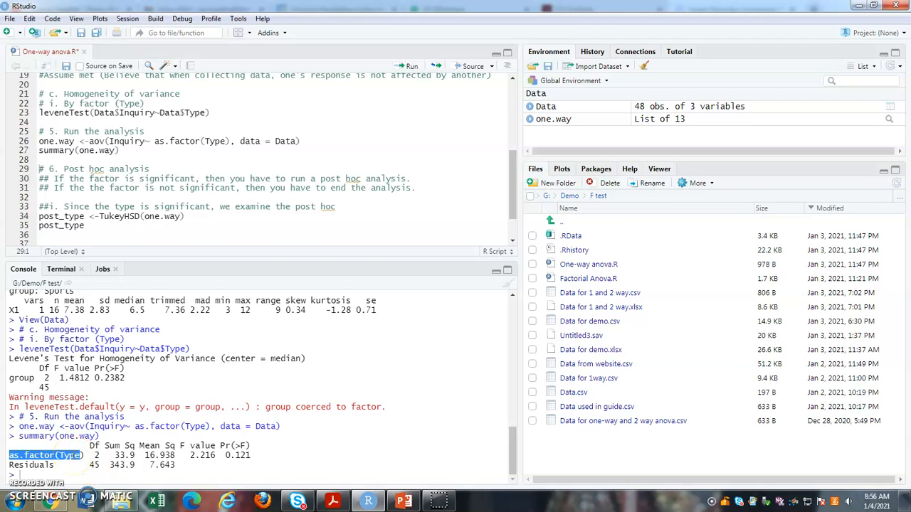
pyautogui.moveTo(54, 465); pyautogui.dragTo(8, 464)
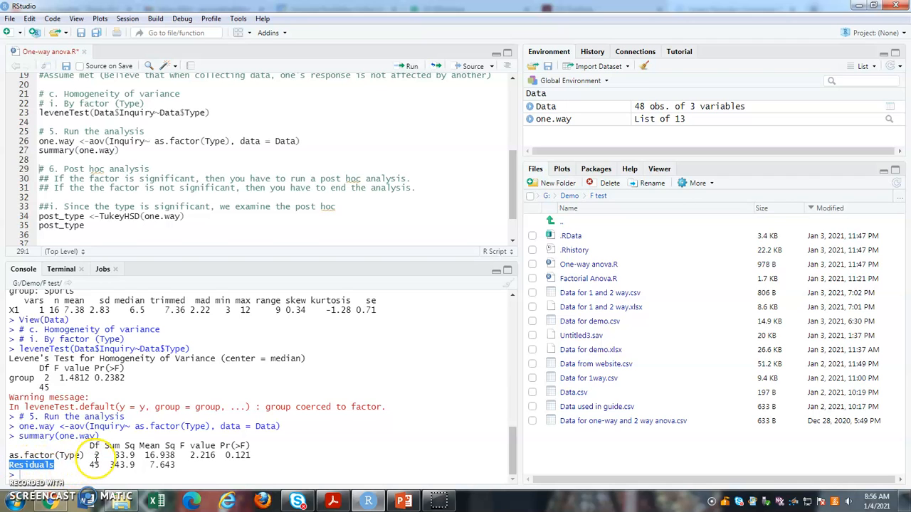
# - Check the residual degrees of freedom and the Pr(>F) value for as.factor(Type) in the ANOVA table
pyautogui.click(94, 465)
pyautogui.moveTo(245, 454); pyautogui.dragTo(226, 457)
pyautogui.click(273, 461)
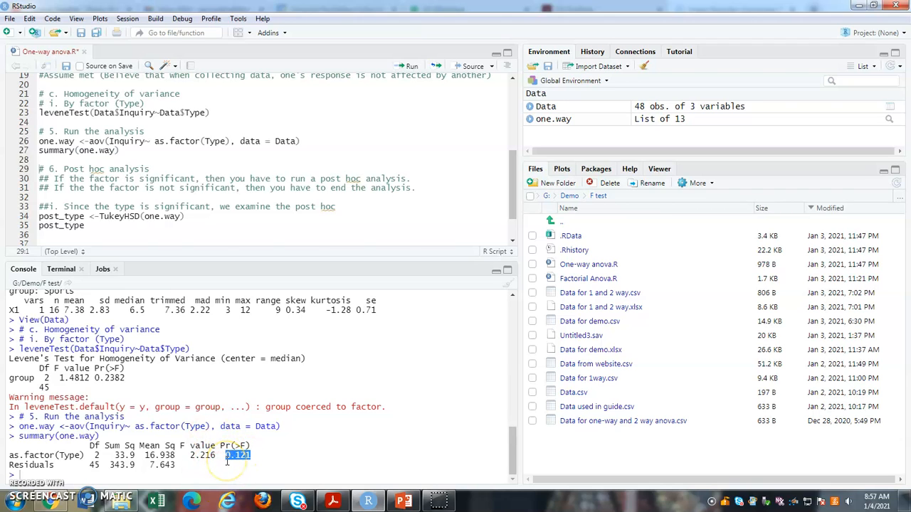
# - Run the post hoc line post_type <-TukeyHSD(one.way) on the ANOVA model and print post_type in the console
pyautogui.click(135, 206)
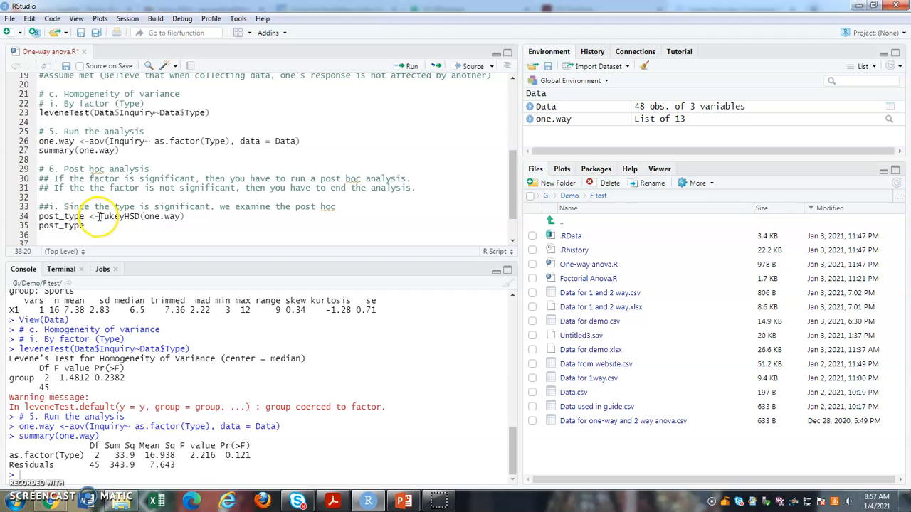
pyautogui.moveTo(100, 217); pyautogui.dragTo(183, 217)
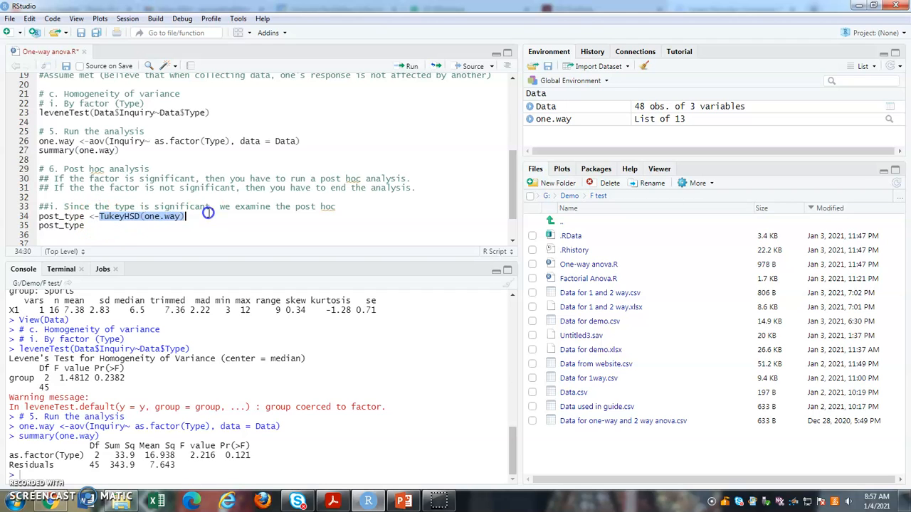
pyautogui.click(150, 216)
pyautogui.moveTo(40, 141); pyautogui.dragTo(78, 140)
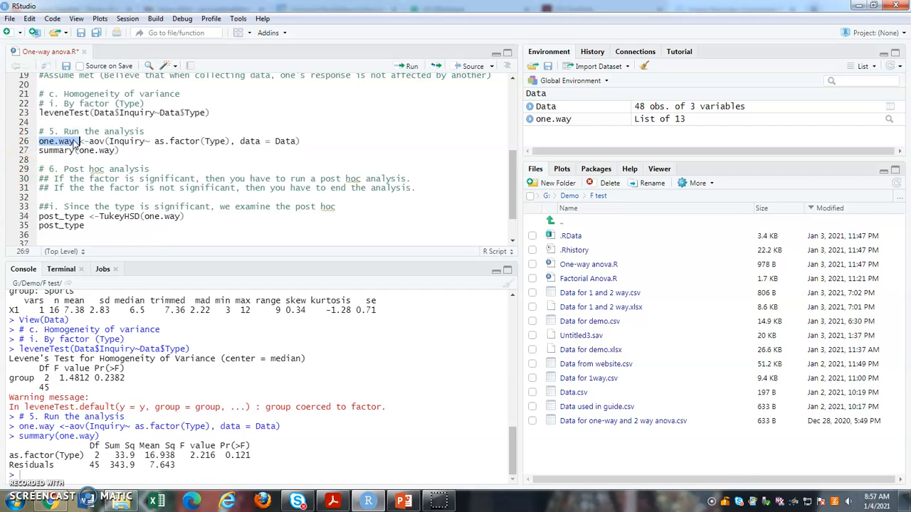
pyautogui.click(130, 217)
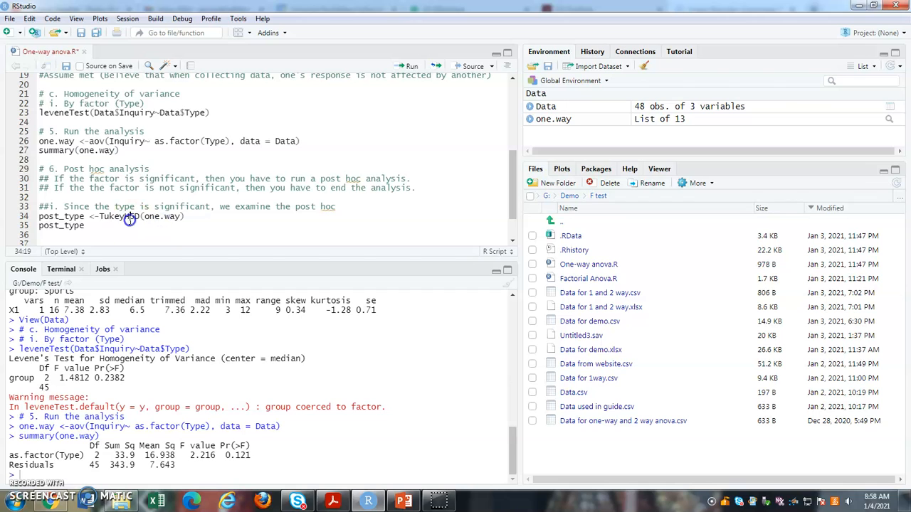
pyautogui.click(414, 66)
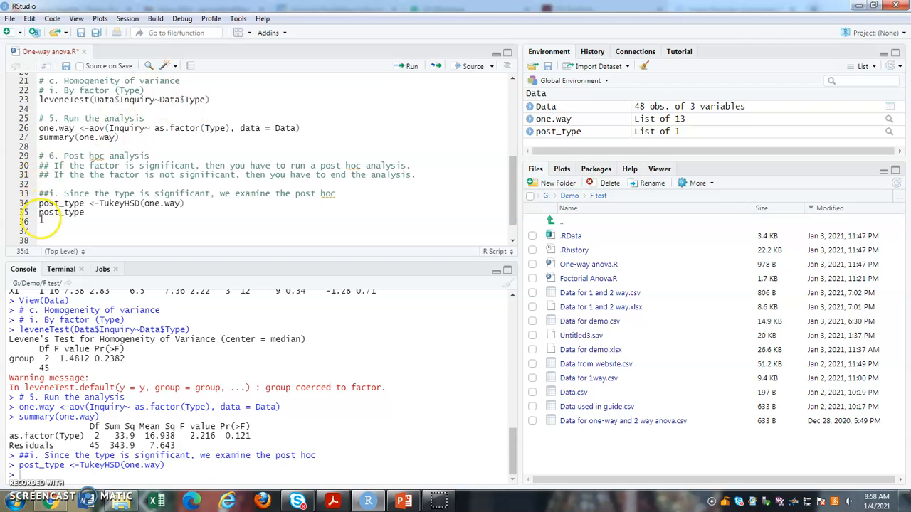
pyautogui.click(406, 69)
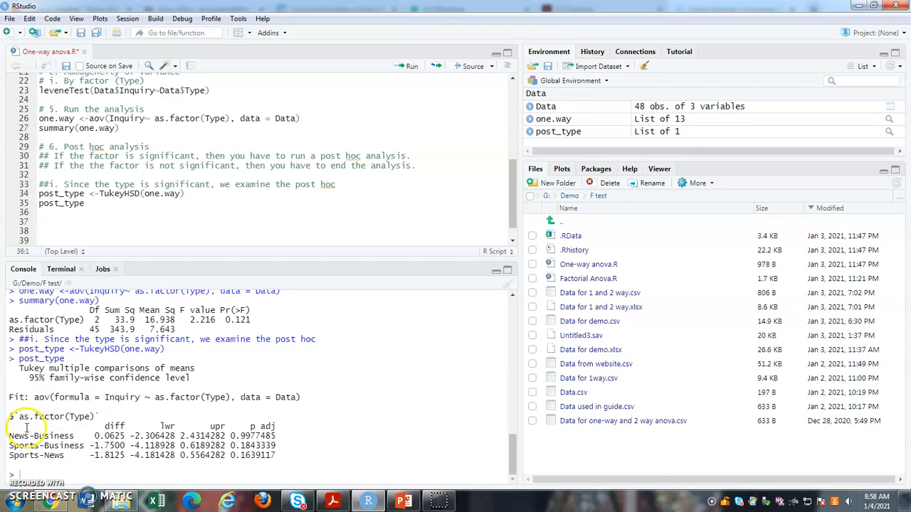
# - Examine the Tukey output's fit formula, group pairs and p adj values, and compare them with the ANOVA's Pr(>F) value
pyautogui.moveTo(34, 398); pyautogui.dragTo(309, 407)
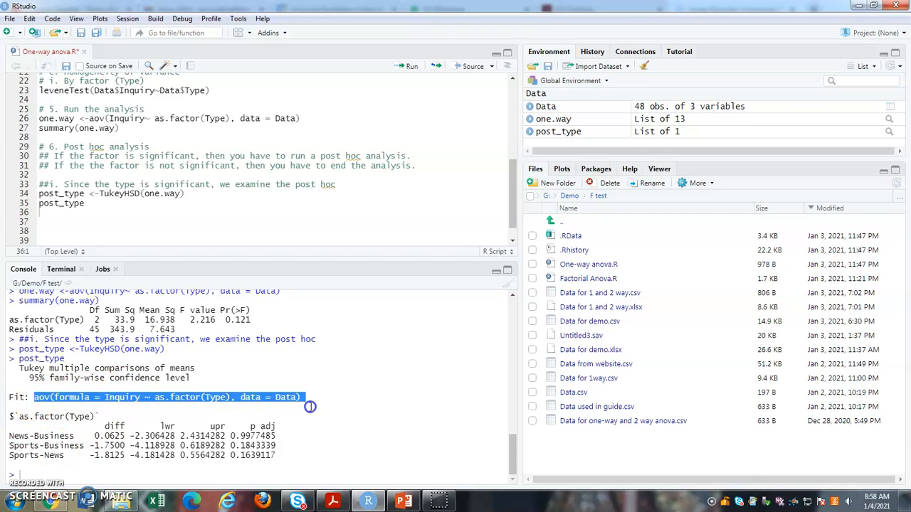
pyautogui.moveTo(9, 416); pyautogui.dragTo(107, 421)
pyautogui.moveTo(9, 436); pyautogui.dragTo(76, 436)
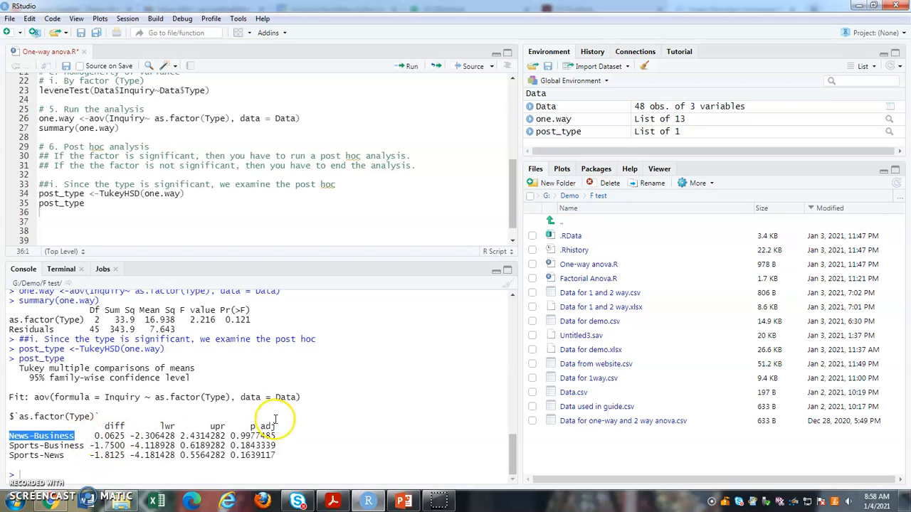
pyautogui.moveTo(229, 435); pyautogui.dragTo(274, 456)
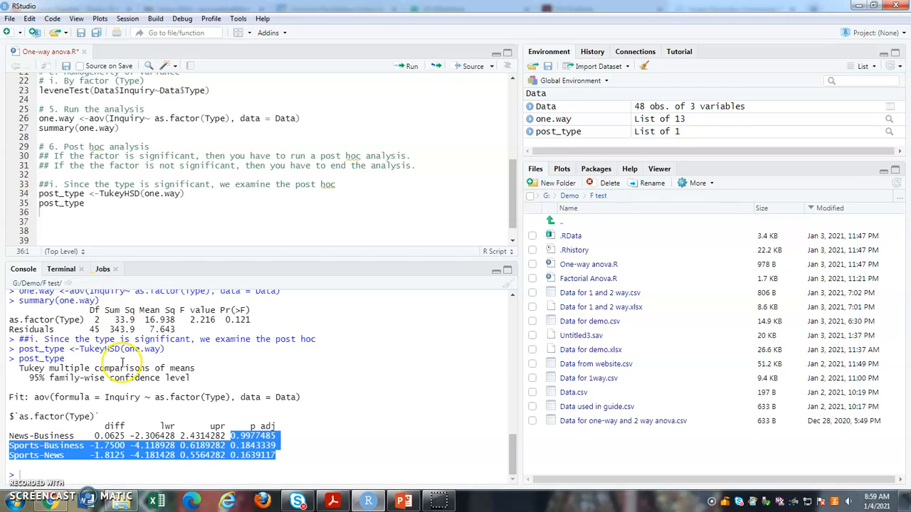
pyautogui.moveTo(225, 320); pyautogui.dragTo(252, 320)
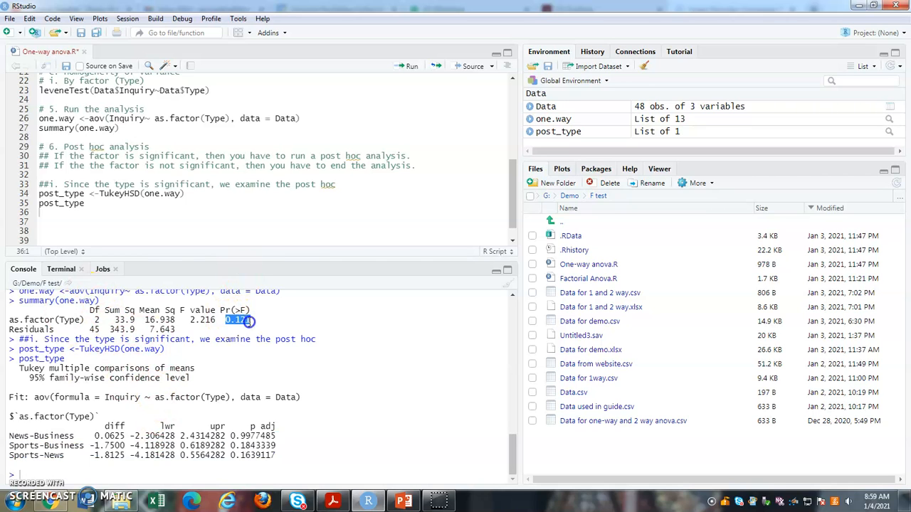